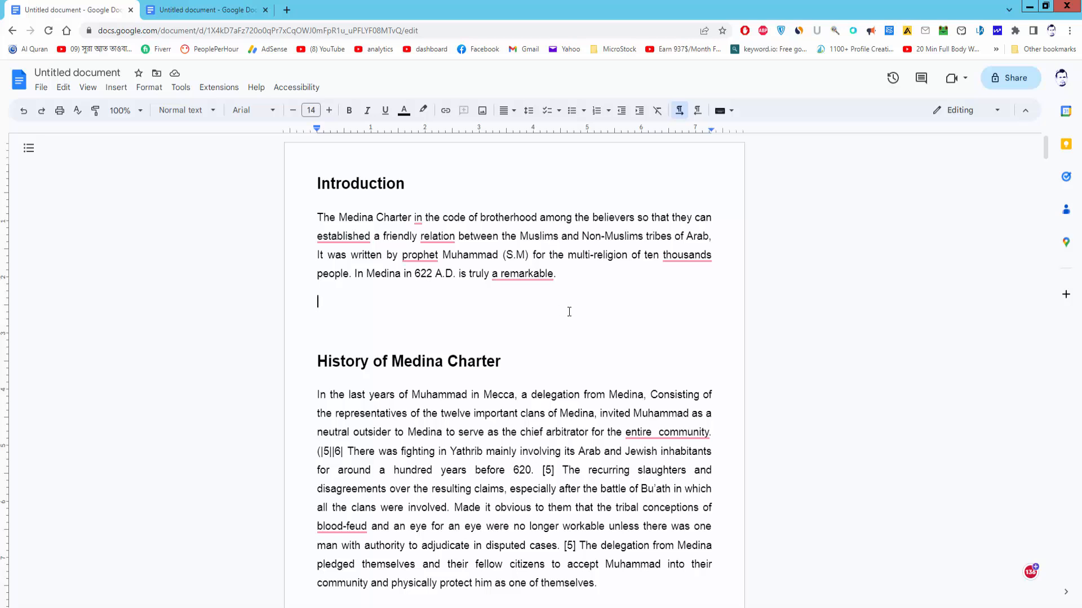
Insert the picture IMG_2749 from the computer below the Introduction paragraph
left_click(483, 113)
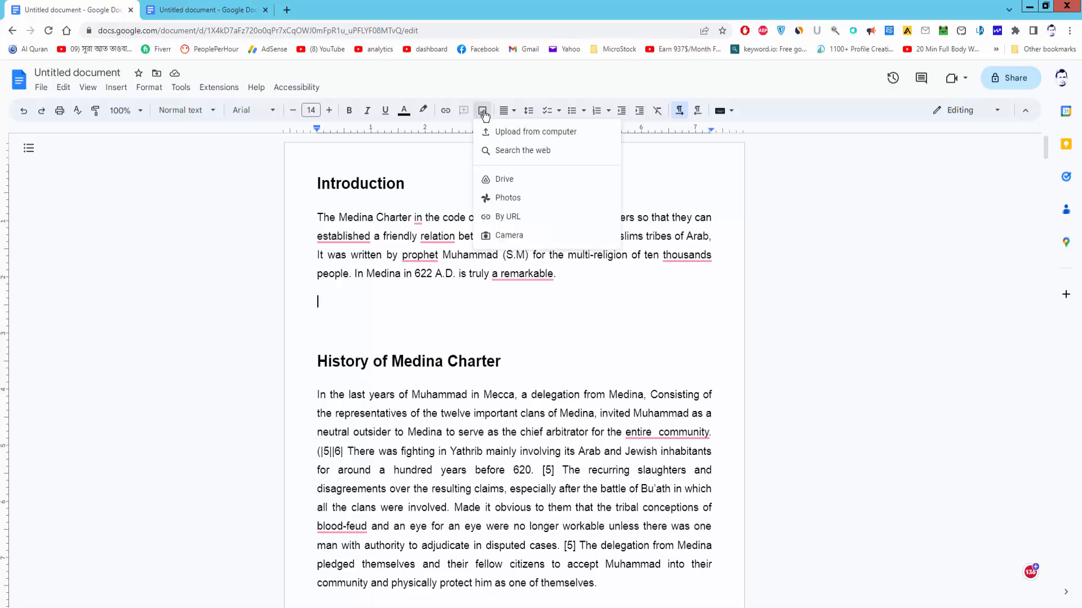
left_click(519, 131)
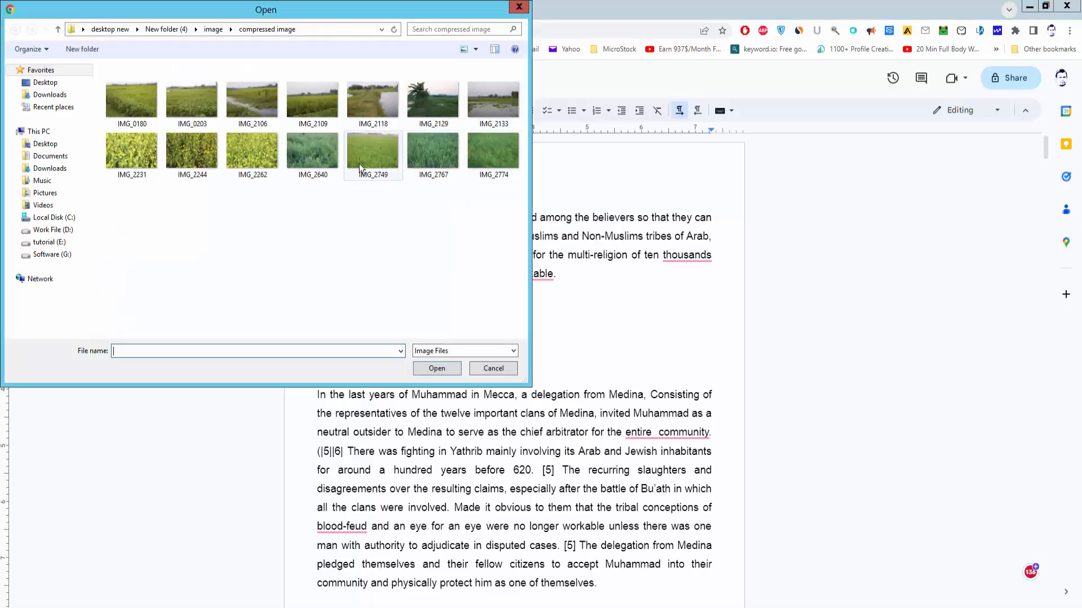
left_click(364, 149)
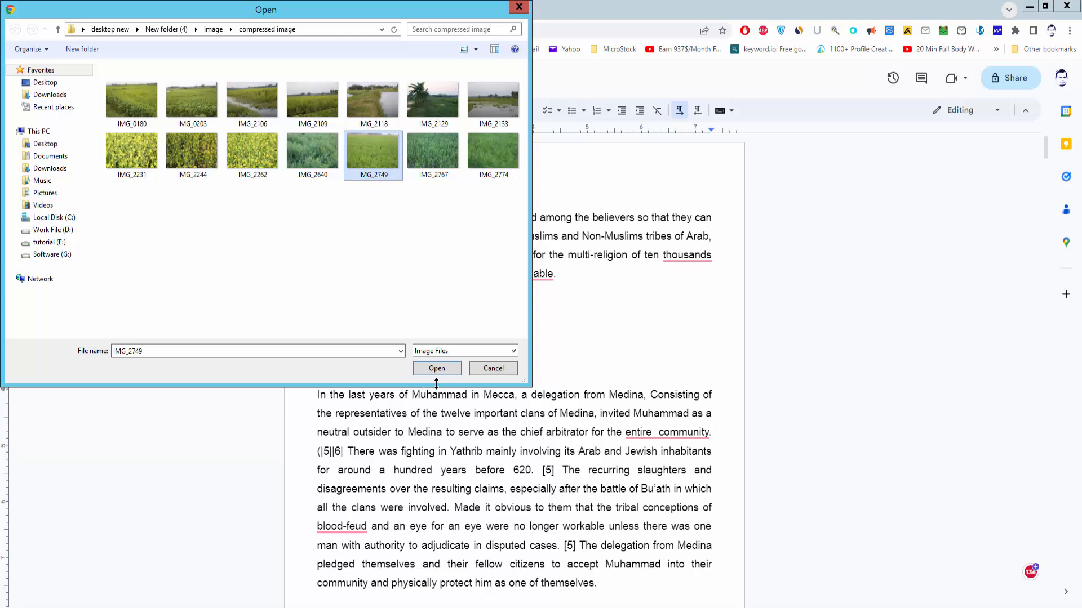
left_click(430, 367)
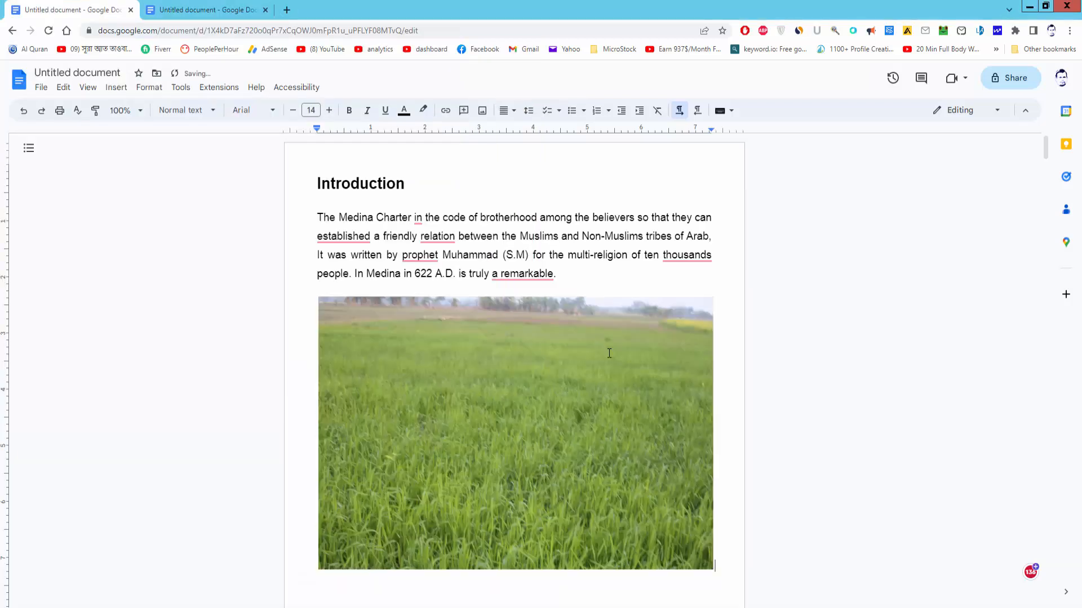
Set the inserted field picture's text wrapping to In front of text
left_click(593, 326)
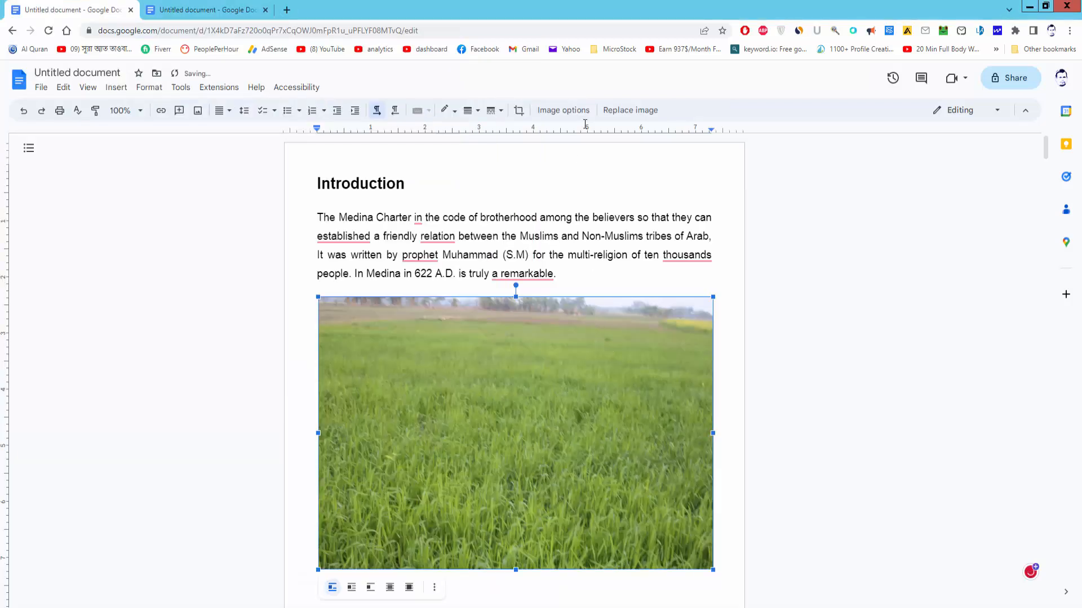
left_click(563, 110)
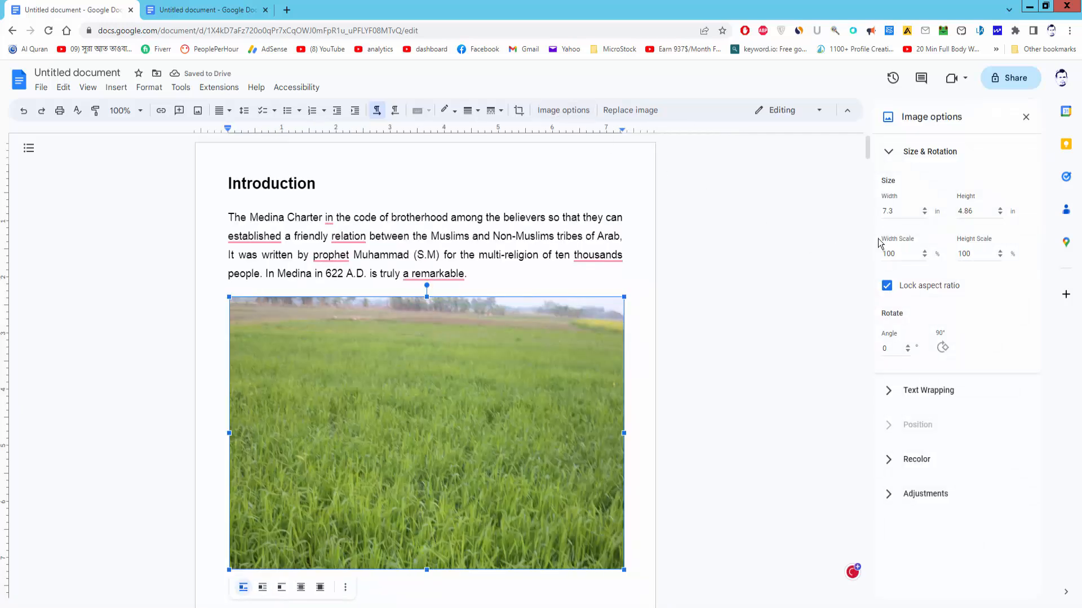
left_click(888, 154)
left_click(888, 188)
left_click(951, 321)
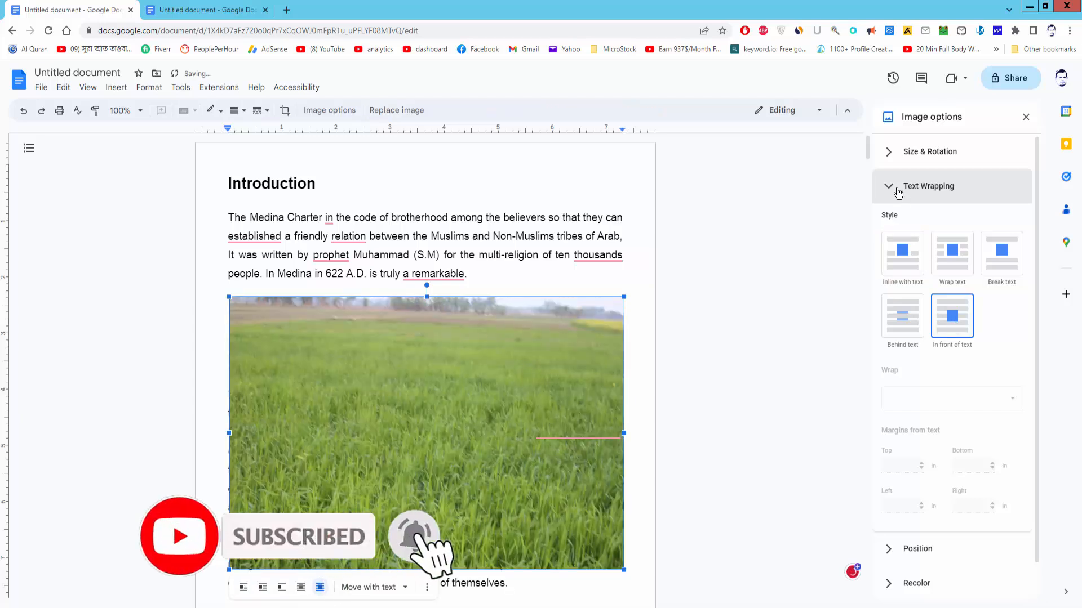
Set the picture's position to Fix position on page
left_click(889, 152)
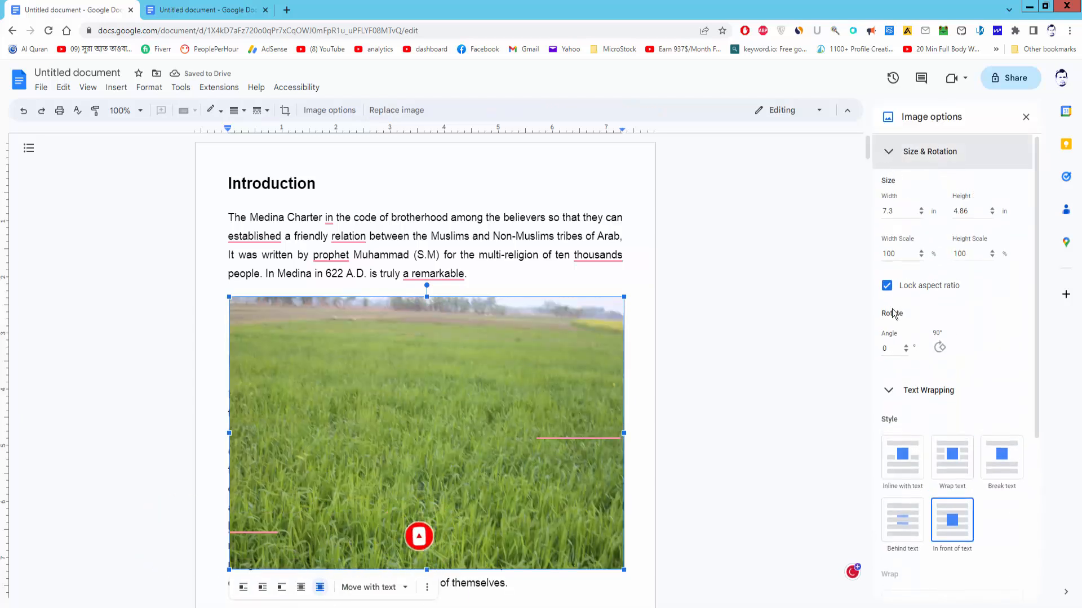
left_click(895, 152)
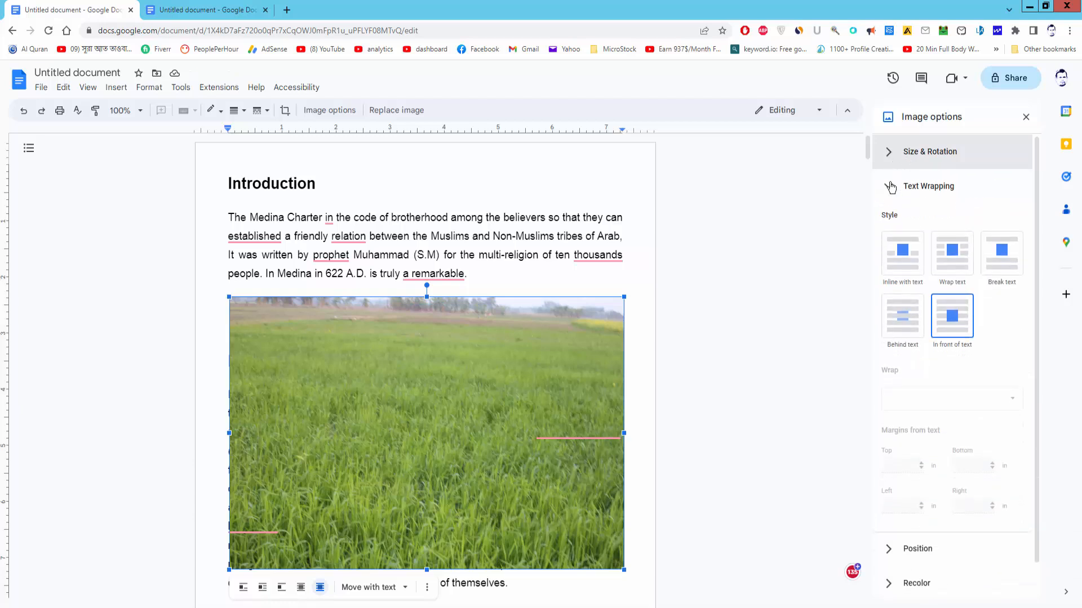
left_click(891, 181)
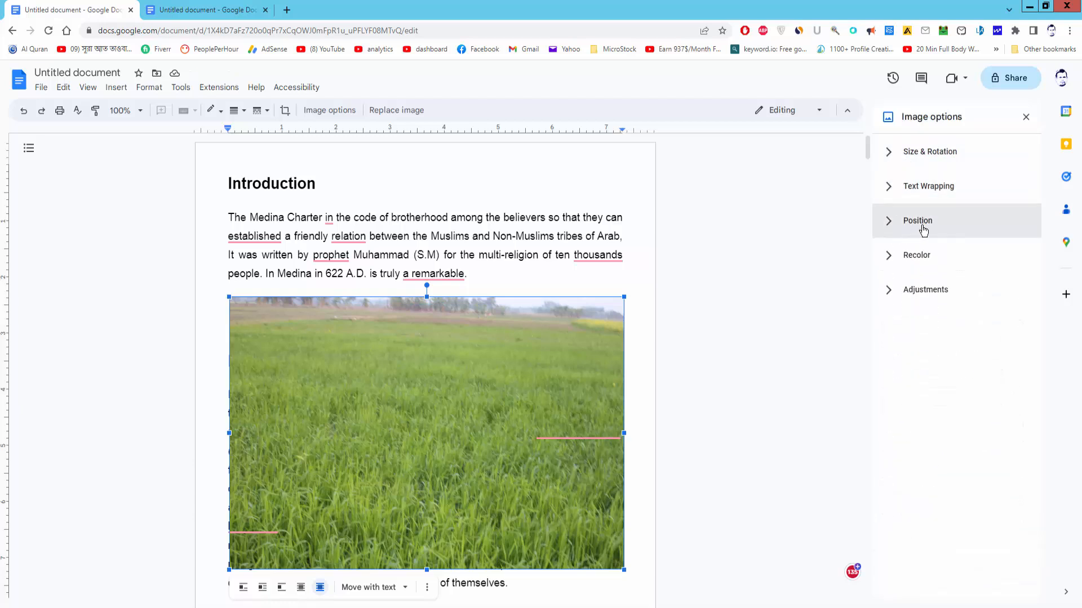
left_click(925, 223)
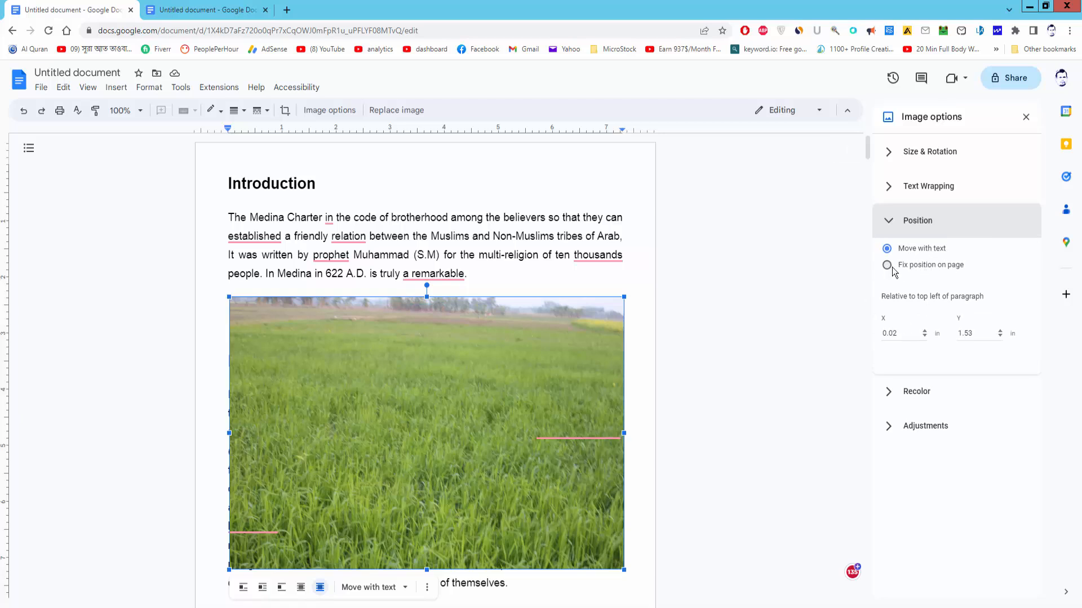
left_click(888, 265)
Stretch the picture to all four edges of the first page so it covers the whole page
left_click_drag(426, 296, 418, 143)
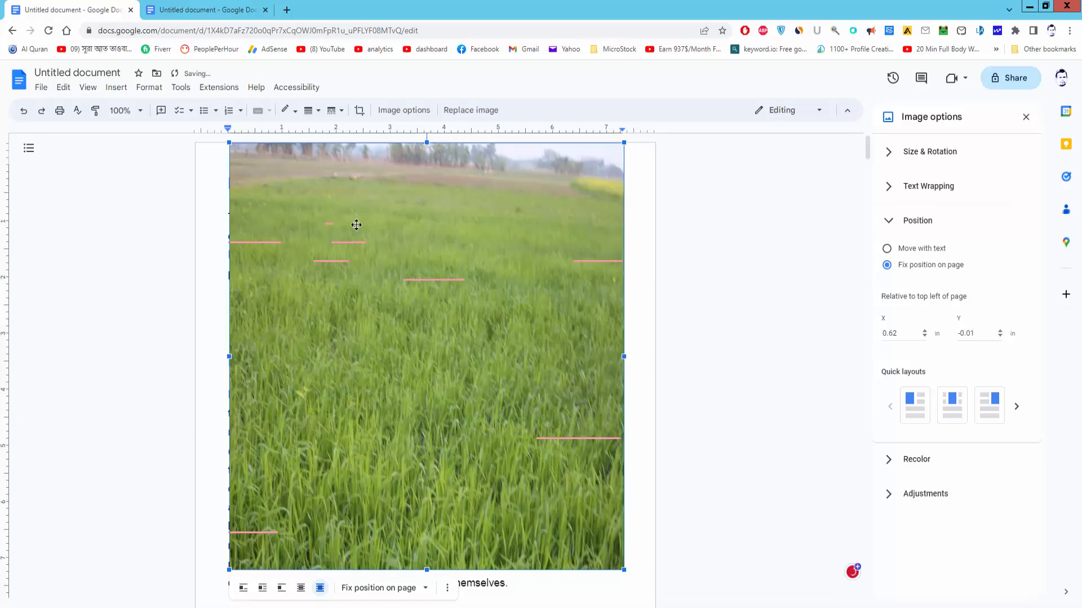
scroll(236, 361, "down", 1)
left_click_drag(228, 297, 196, 302)
scroll(449, 403, "down", 5)
left_click_drag(409, 269, 439, 458)
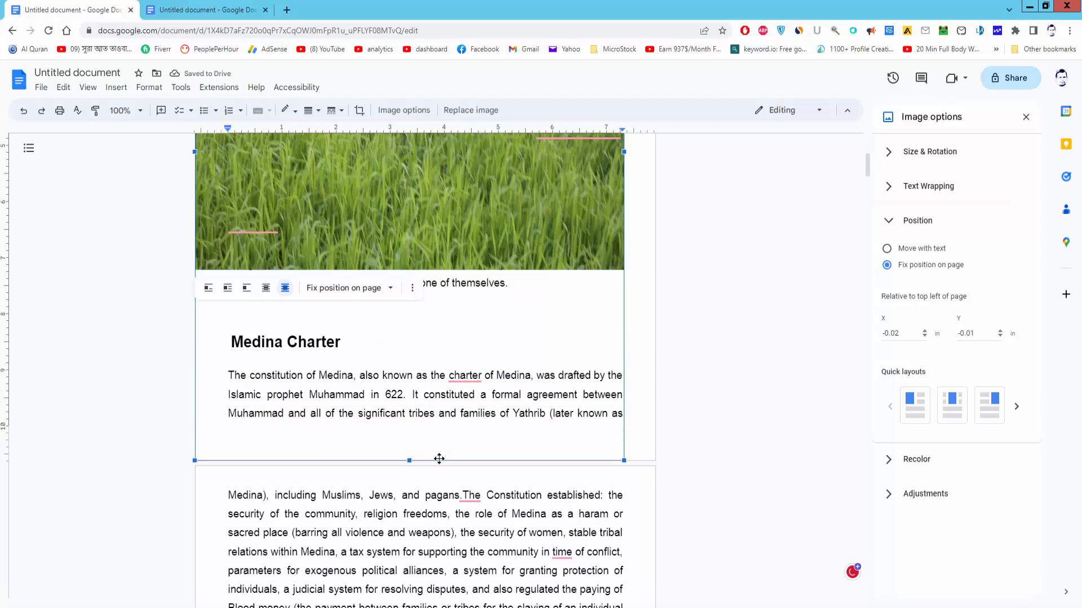
scroll(631, 255, "up", 2)
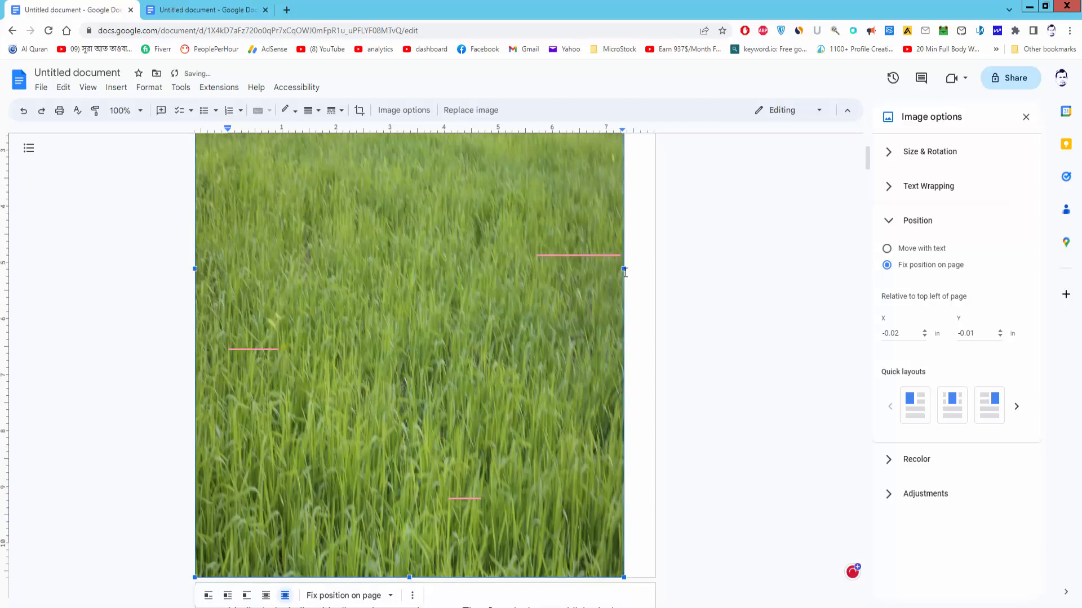
left_click_drag(623, 268, 654, 260)
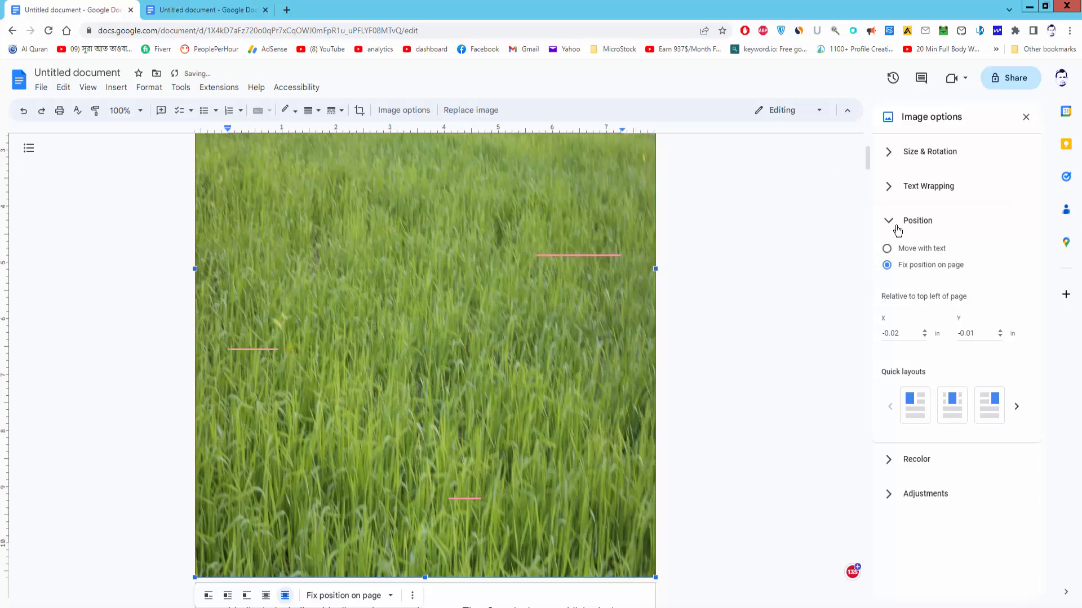
Lower the picture's opacity to about one third and set its text wrapping to Behind text
left_click(891, 224)
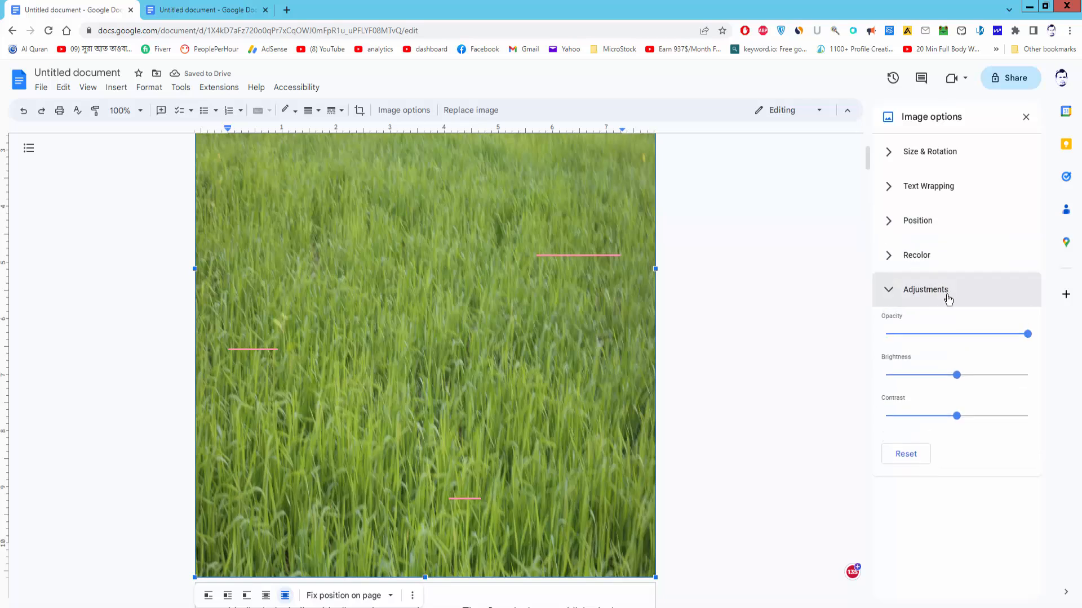
left_click_drag(994, 336, 936, 335)
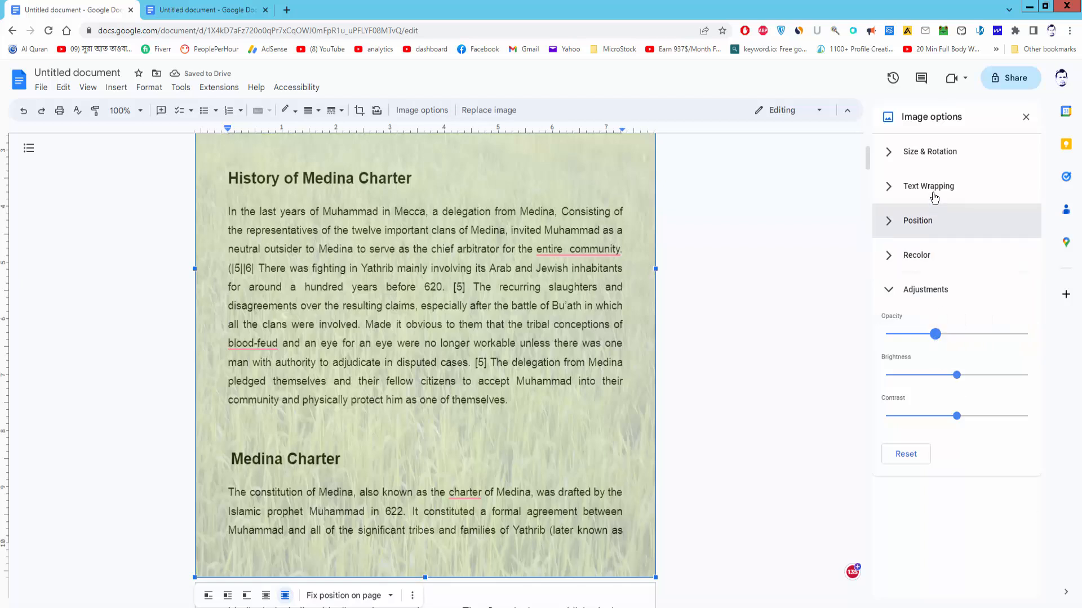
left_click(942, 188)
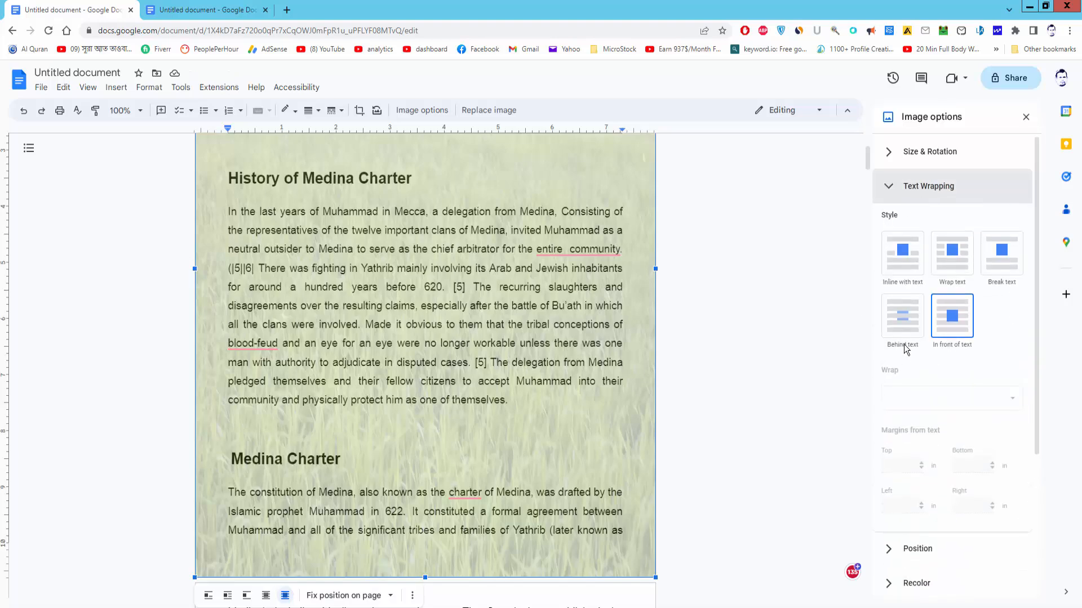
left_click(905, 325)
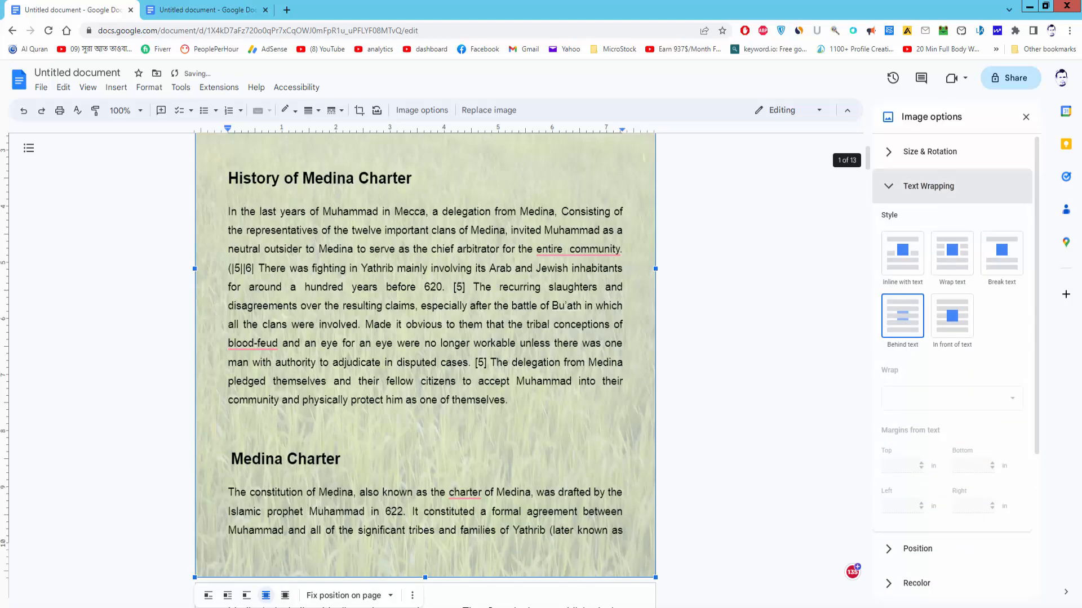
Examine the picture background on the first page and compare it with the second page
scroll(361, 379, "down", 5)
scroll(369, 380, "up", 2)
scroll(369, 380, "down", 6)
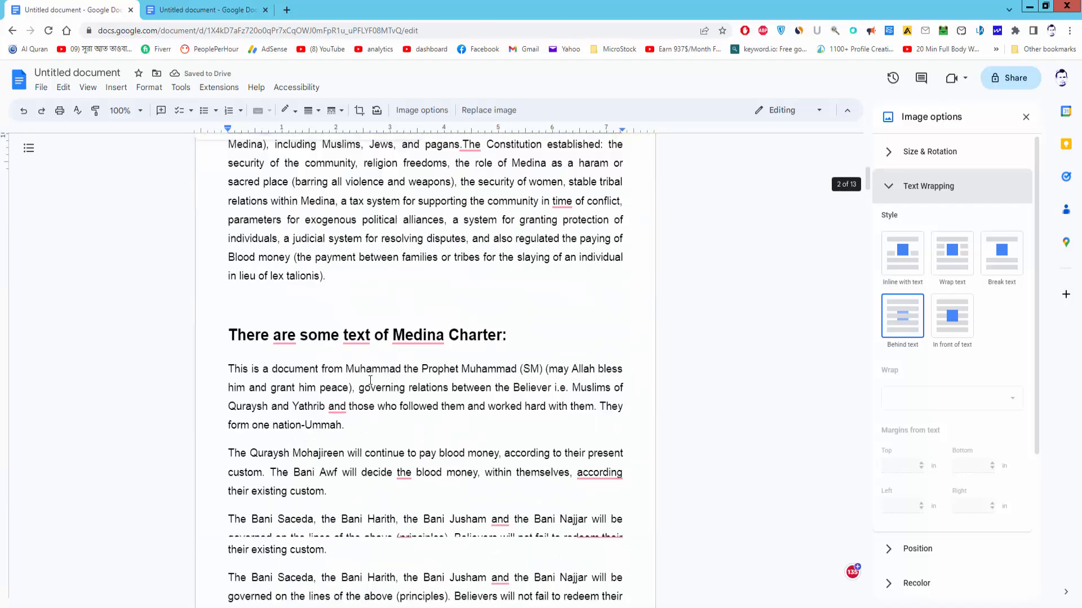
scroll(463, 372, "up", 3)
scroll(463, 372, "up", 7)
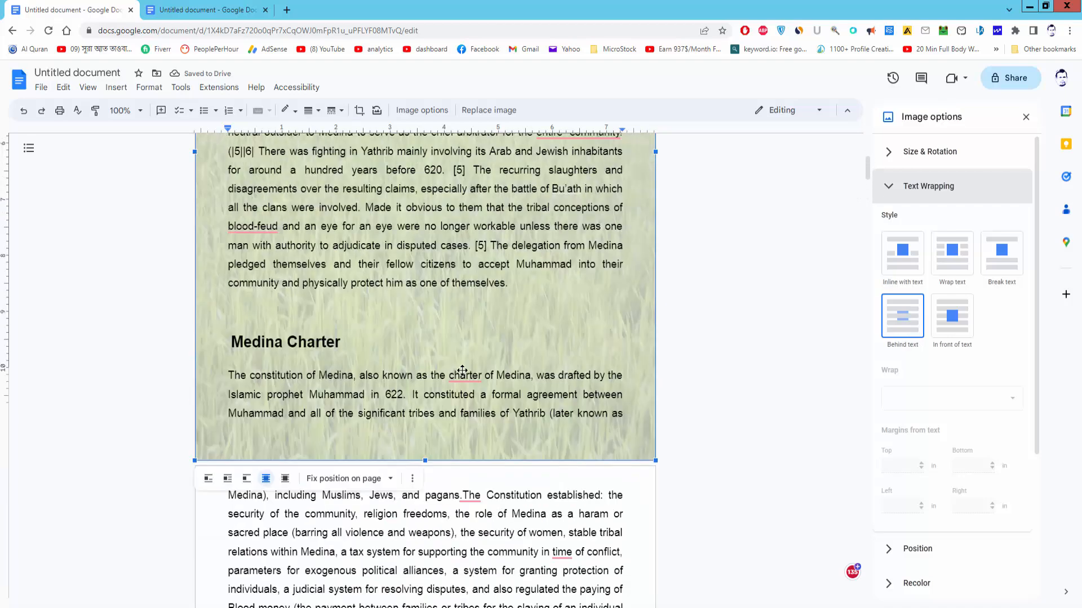
scroll(463, 372, "down", 8)
scroll(463, 370, "up", 9)
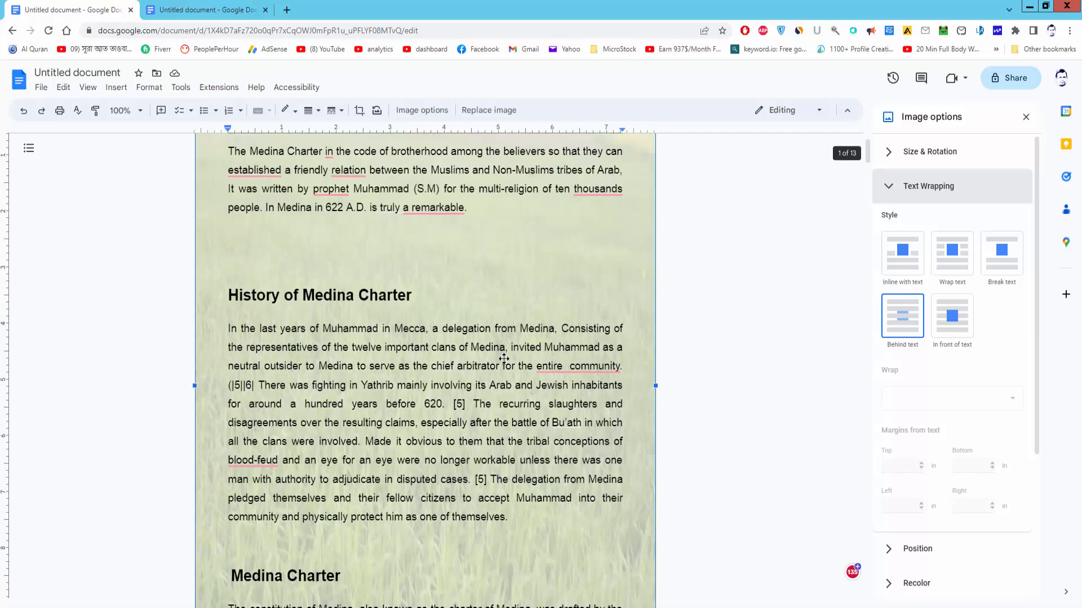
scroll(503, 359, "up", 1)
scroll(504, 363, "down", 9)
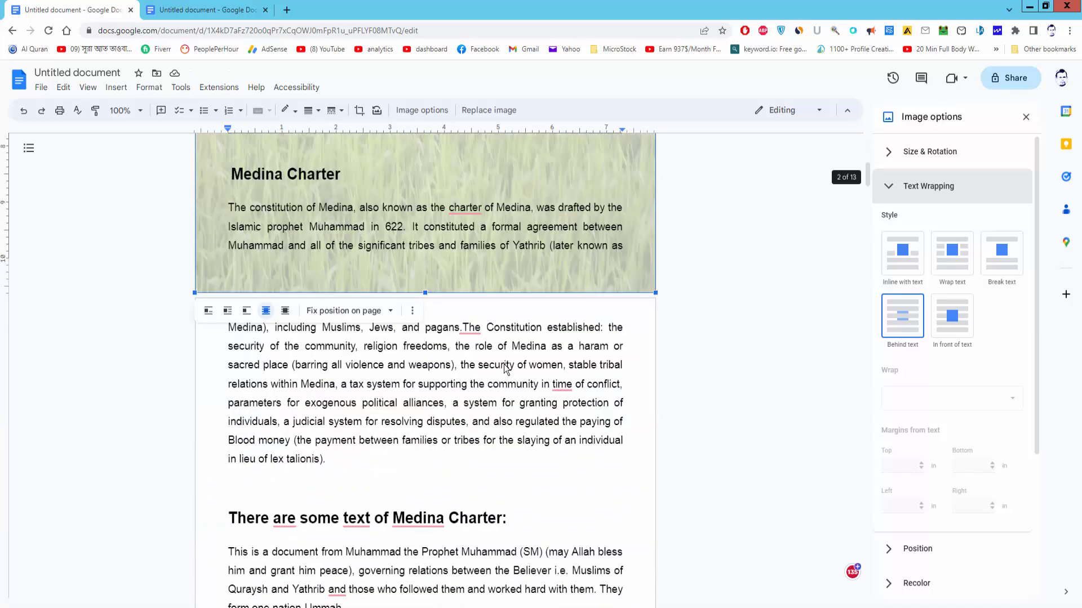
left_click(506, 389)
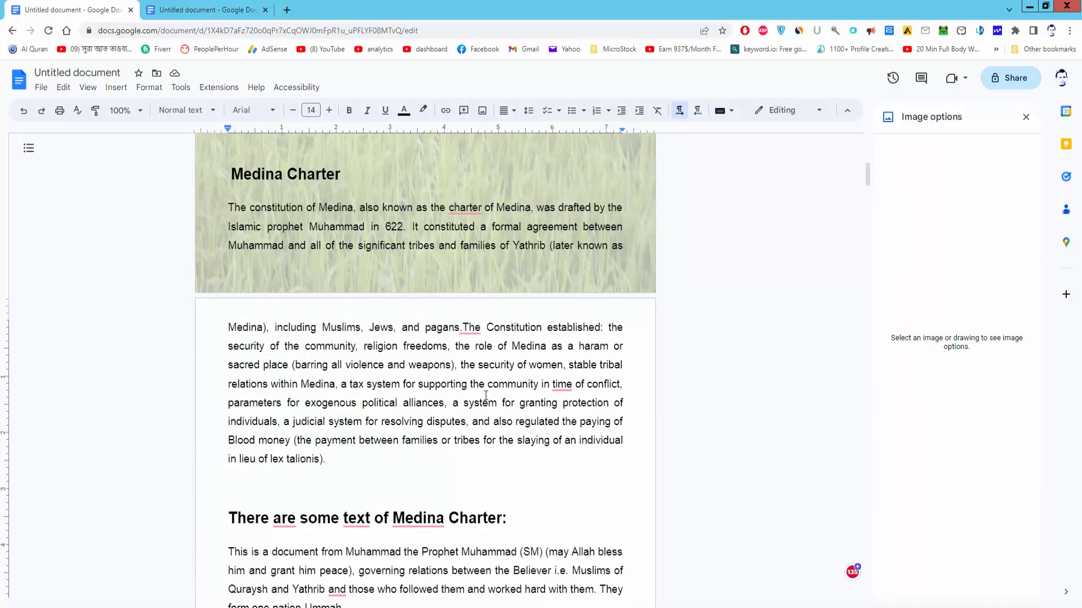
Delete the background picture from the first page
scroll(486, 395, "up", 10)
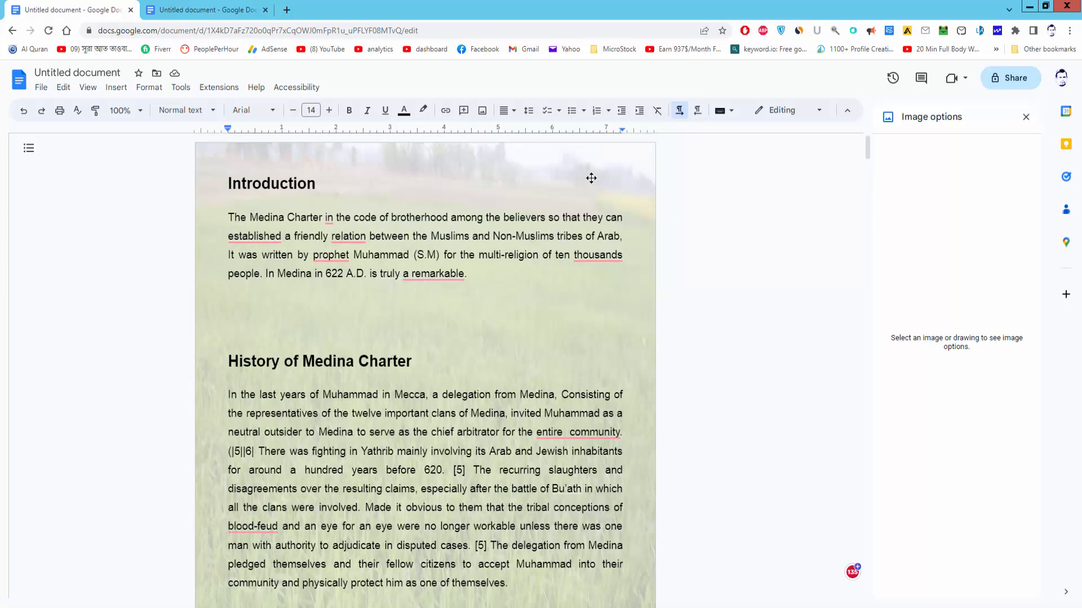
left_click(583, 175)
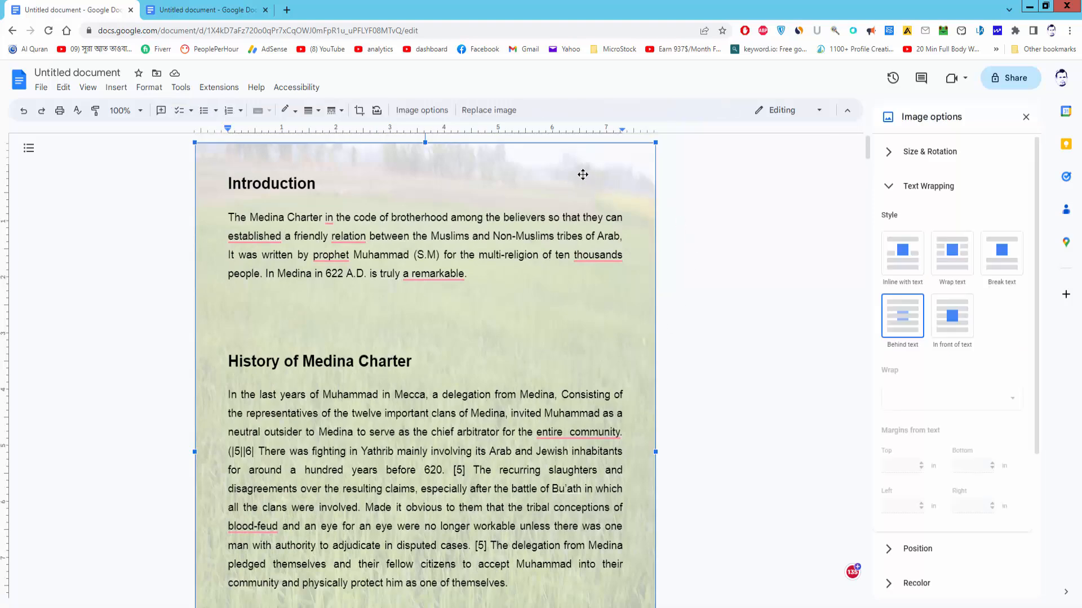
key("Delete")
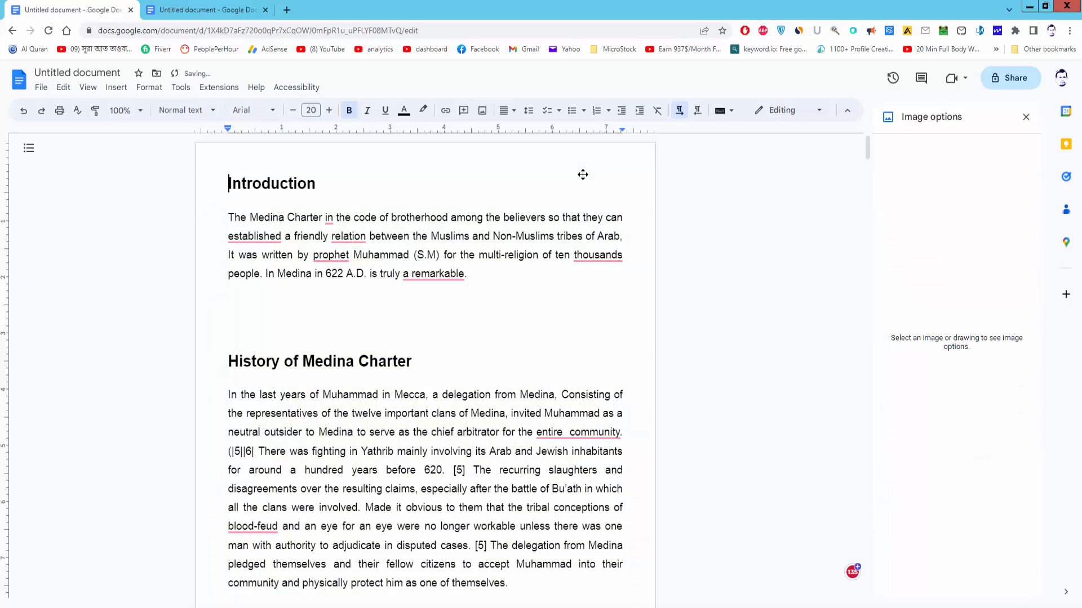
Insert an image watermark using a green field photo with trees from the computer
left_click(117, 87)
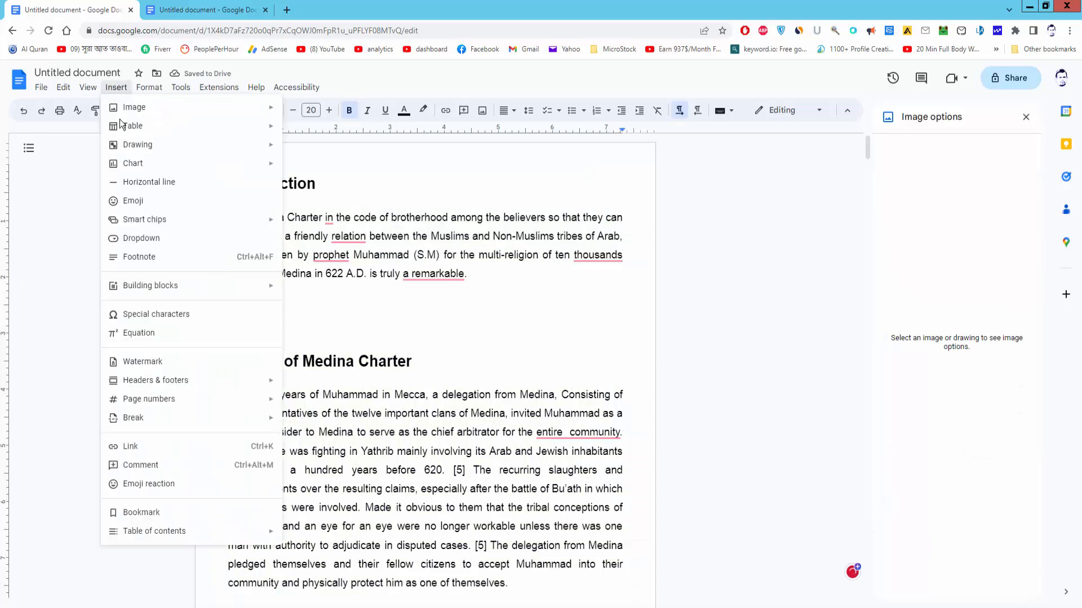
left_click(154, 364)
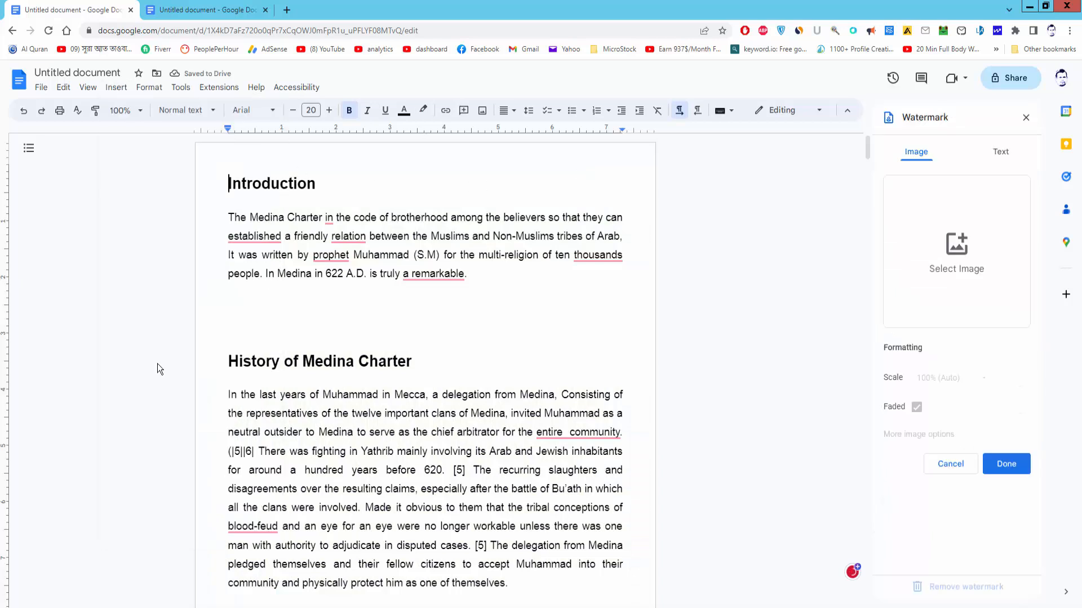
left_click(956, 248)
left_click(533, 411)
double_click(316, 101)
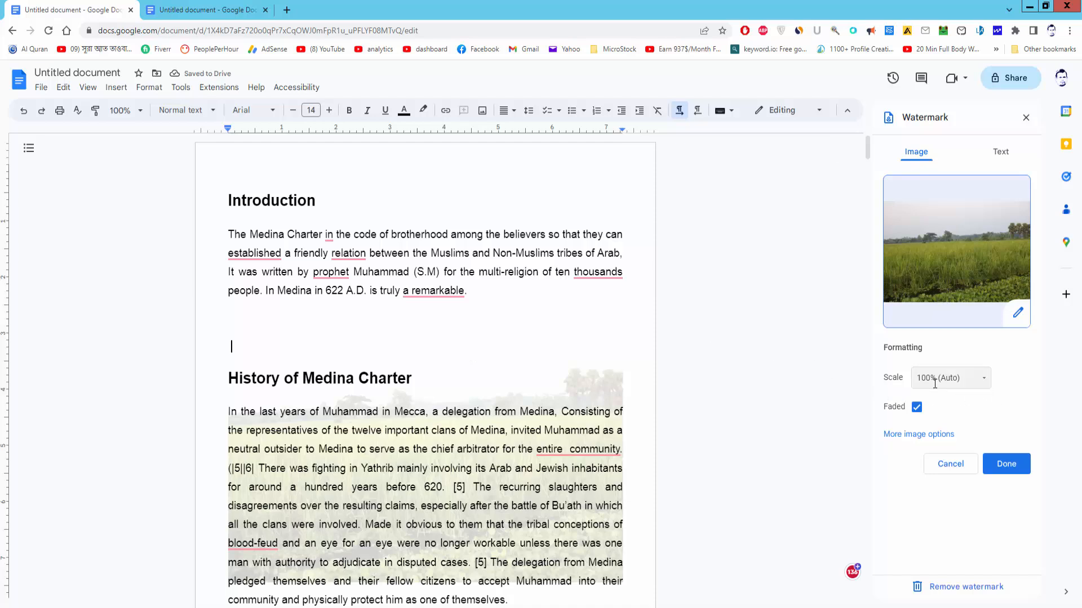
Enlarge the watermark image to a scale of 150% and further to 200%
left_click(985, 379)
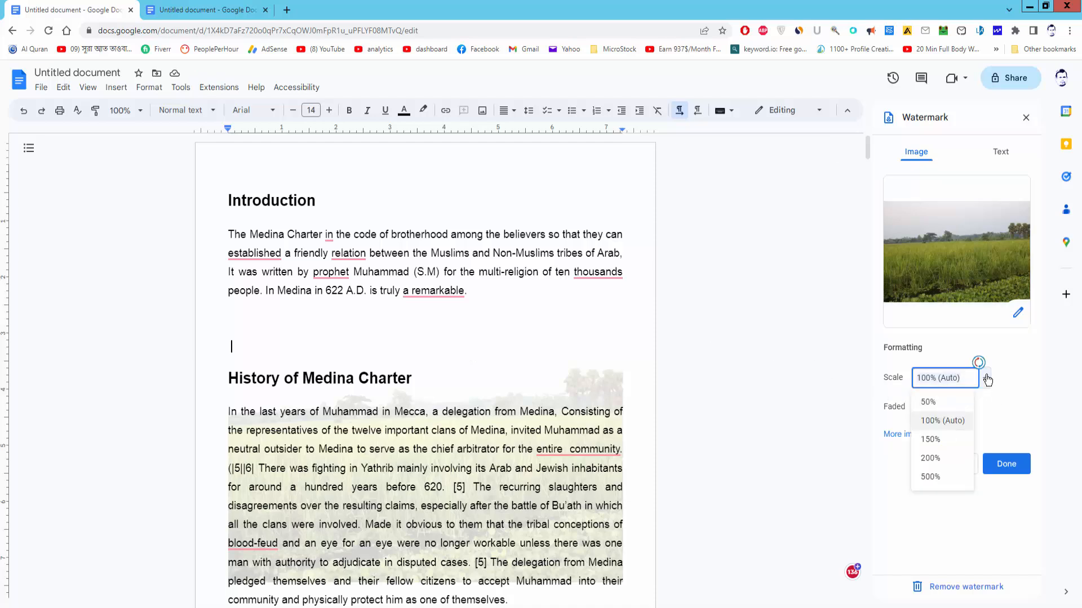
left_click(932, 440)
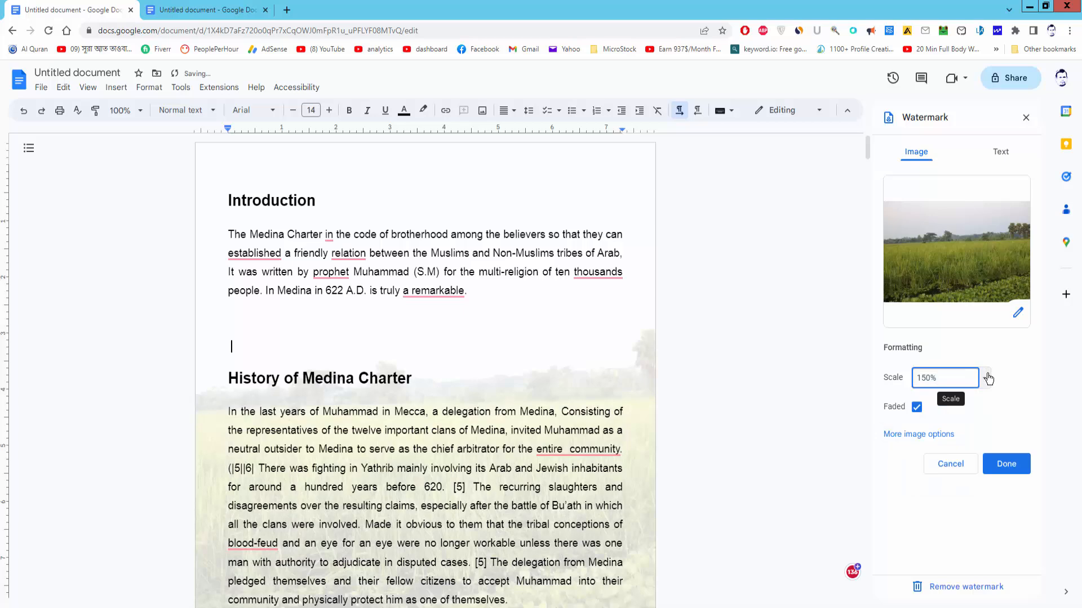
left_click(987, 379)
left_click(933, 458)
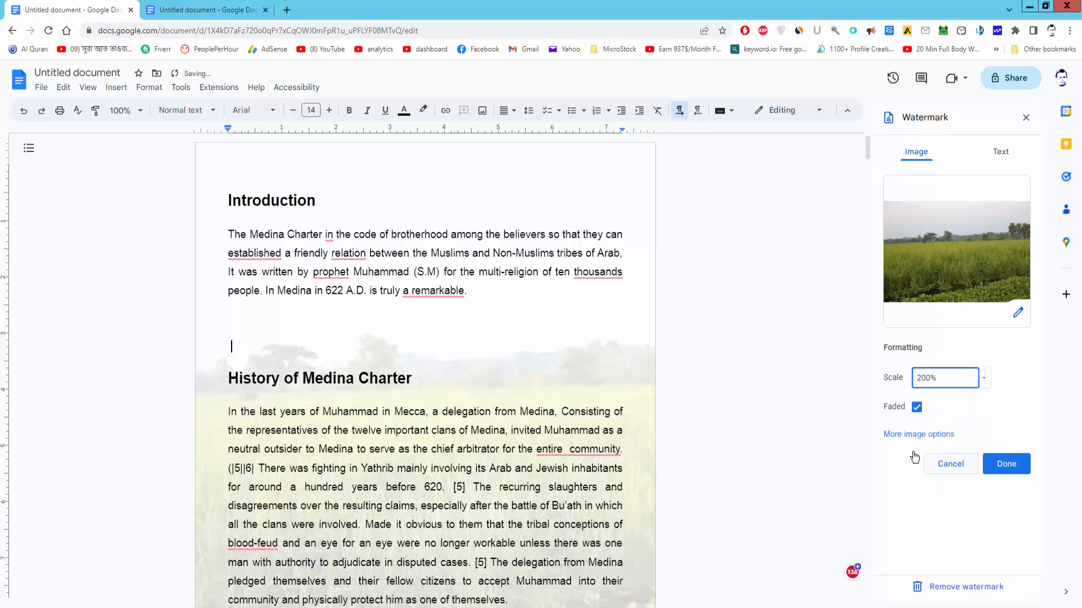
Try the watermark image at a scale of 500% and return it to 200%
scroll(432, 321, "down", 5)
scroll(433, 321, "up", 2)
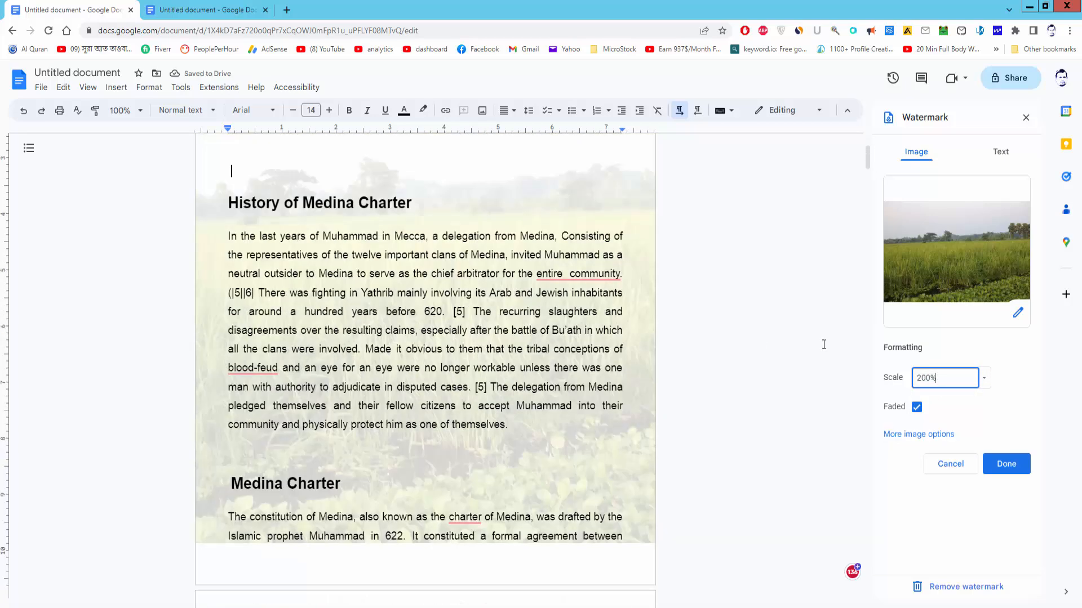
left_click(982, 379)
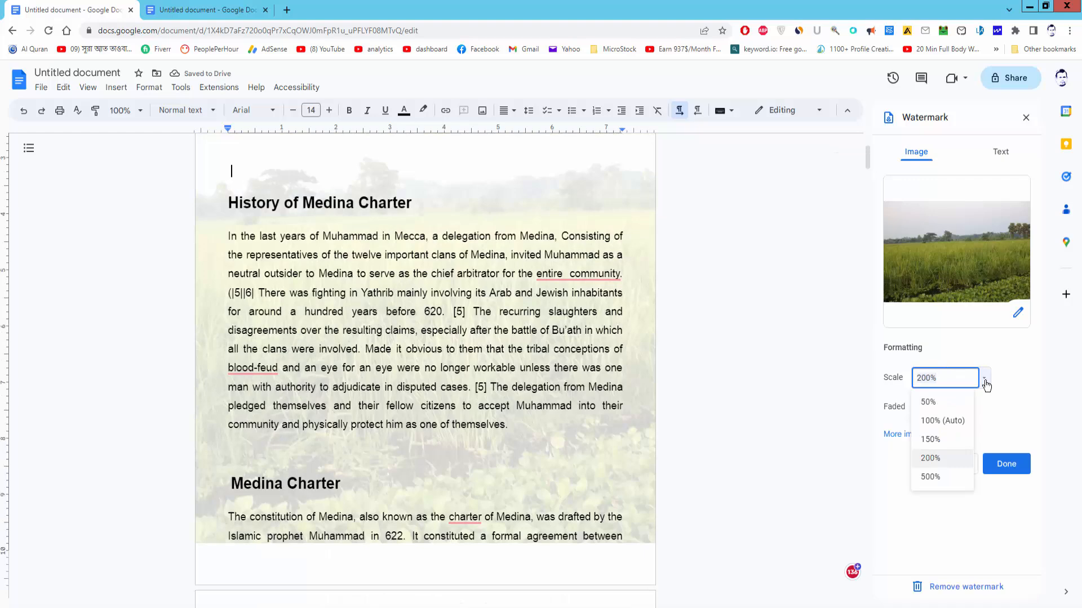
left_click(938, 477)
scroll(531, 368, "up", 3)
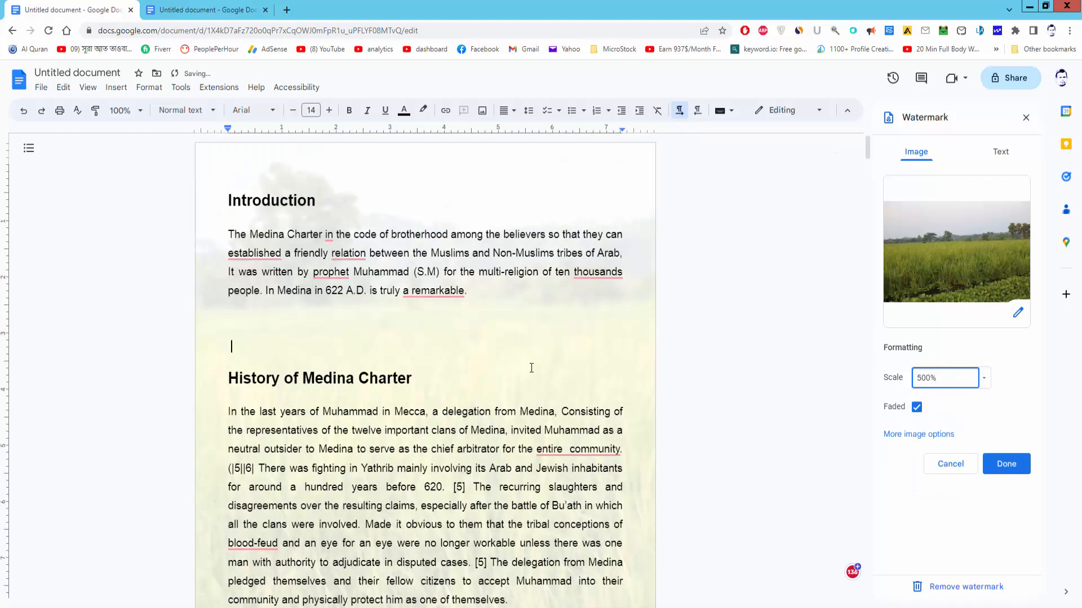
scroll(531, 368, "down", 4)
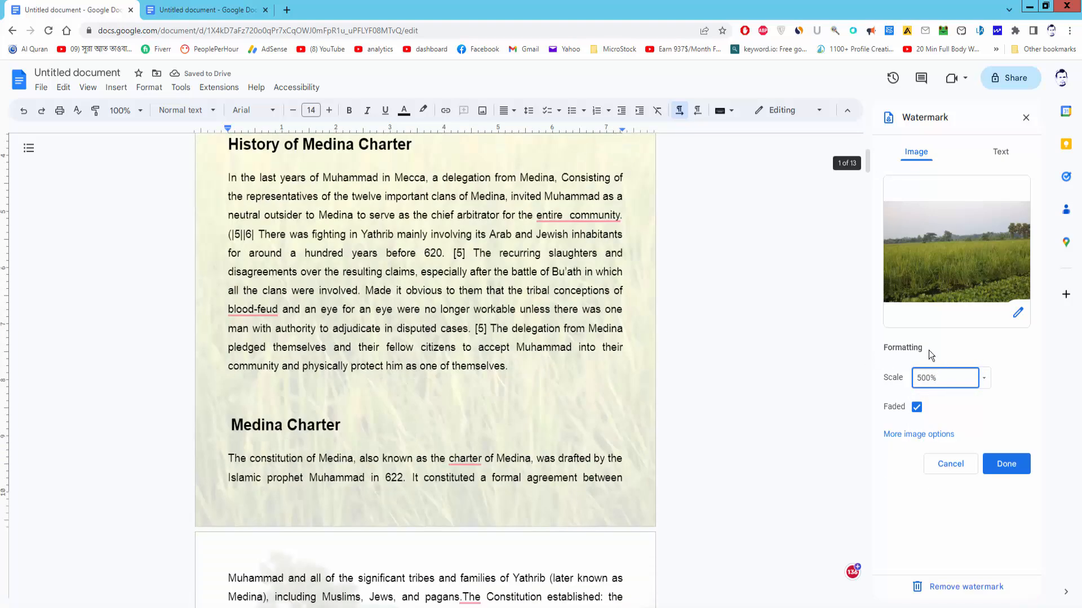
left_click(983, 378)
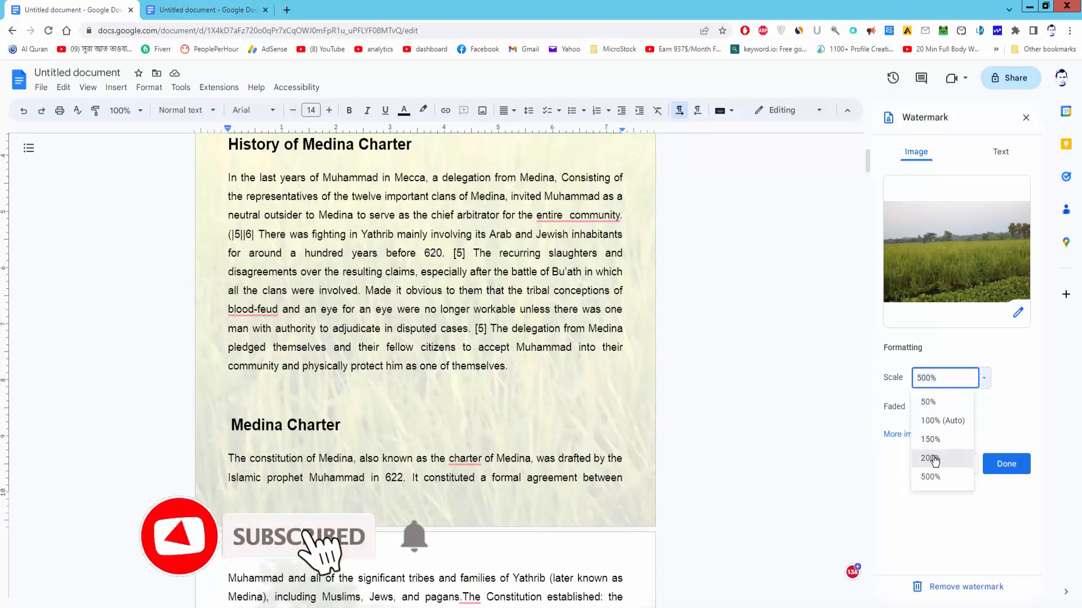
left_click(930, 458)
scroll(630, 416, "up", 5)
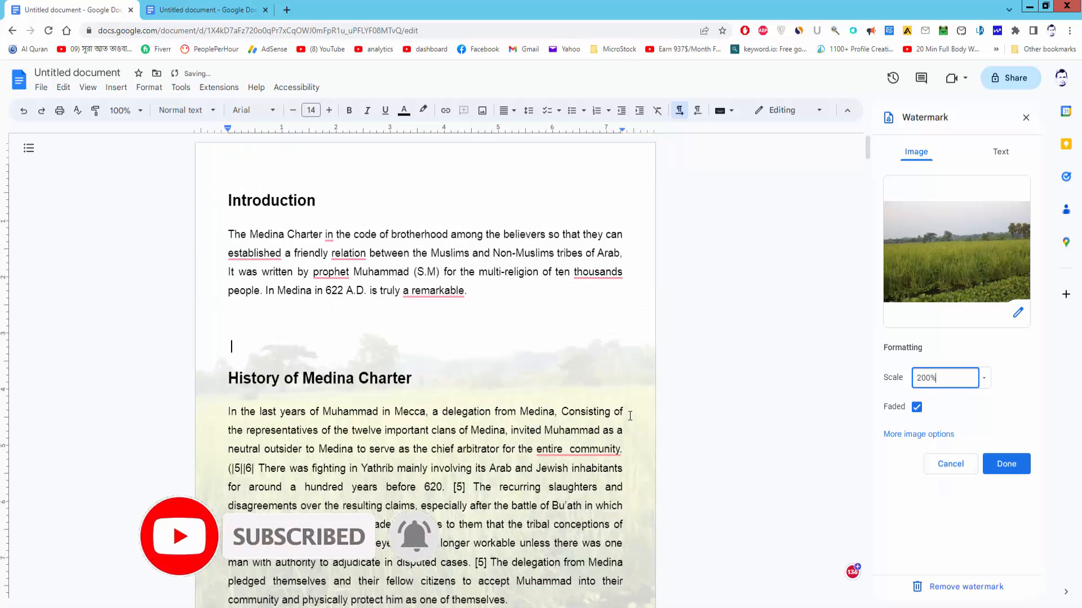
Select the watermark image on the first page and stretch it vertically to the page's upper and lower edges
left_click(653, 331)
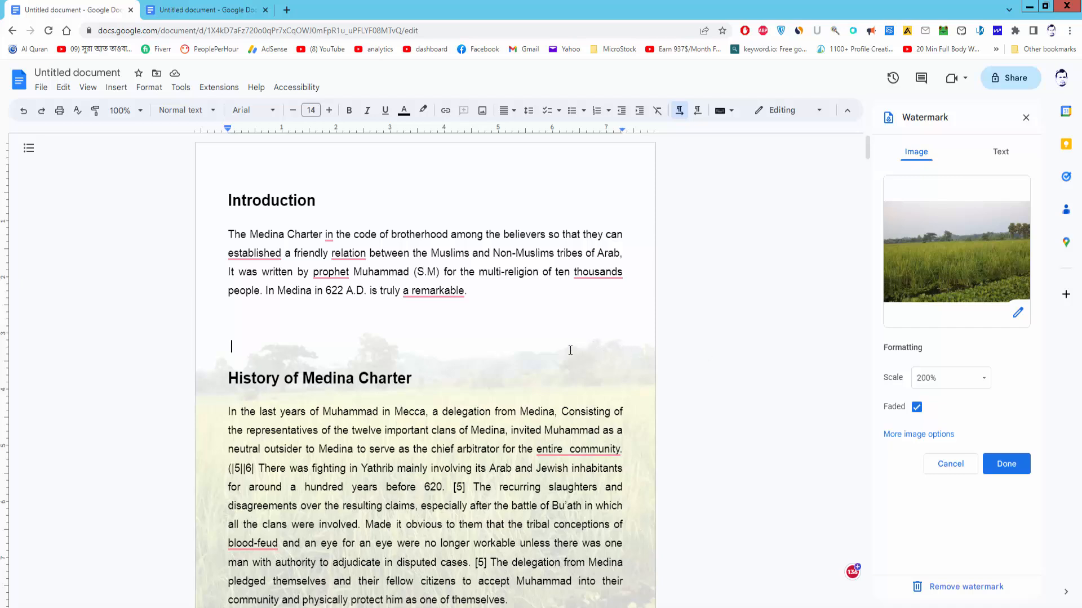
left_click(632, 380)
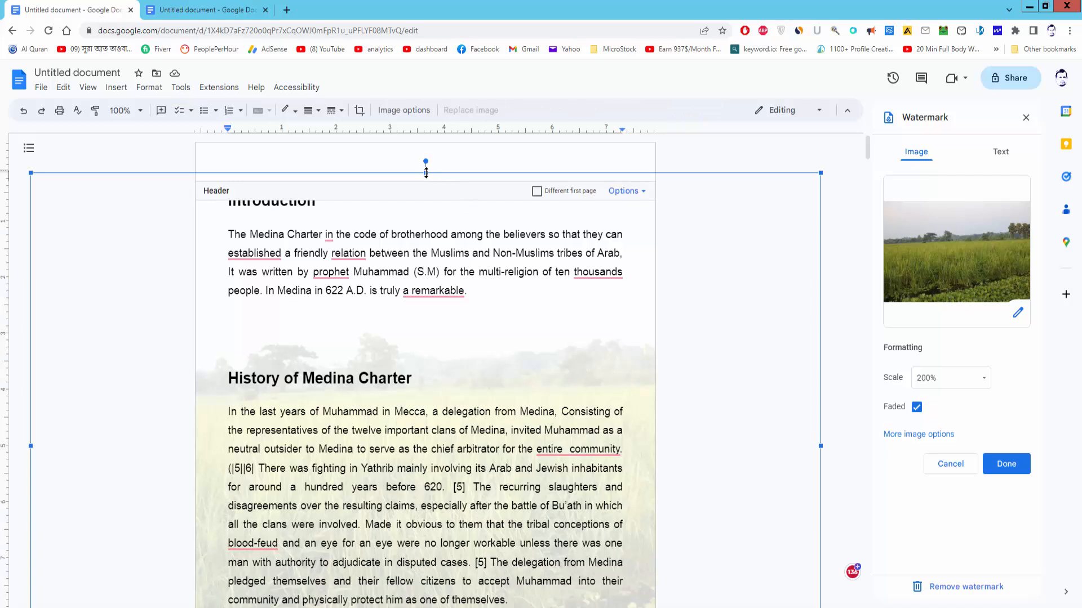
left_click_drag(426, 169, 434, 142)
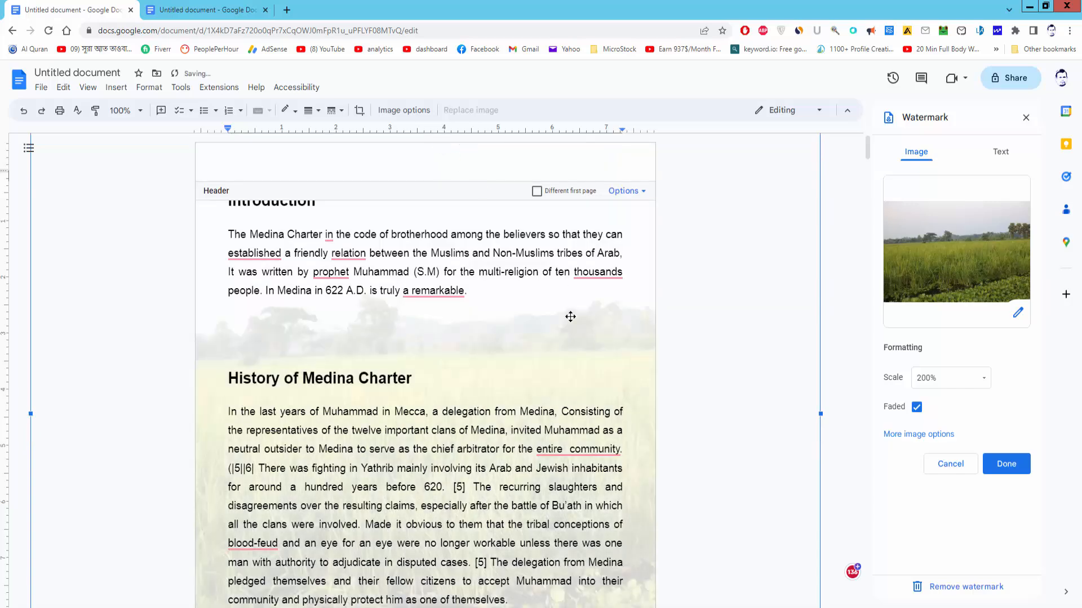
scroll(574, 359, "down", 4)
left_click_drag(427, 478, 437, 527)
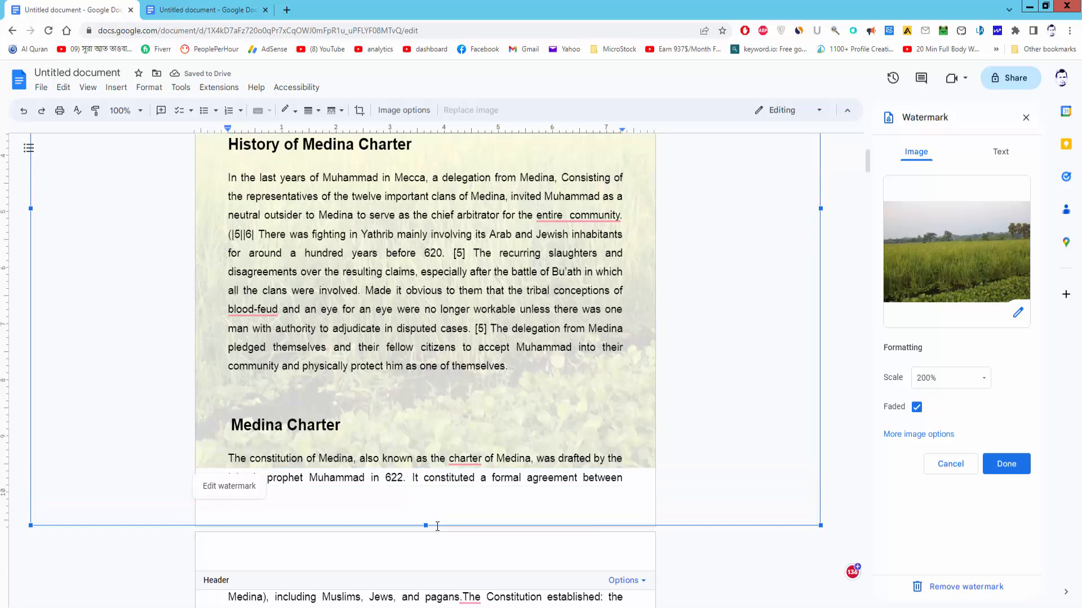
Narrow and reposition the watermark image so that its sides line up with the left and right page edges
scroll(685, 373, "up", 3)
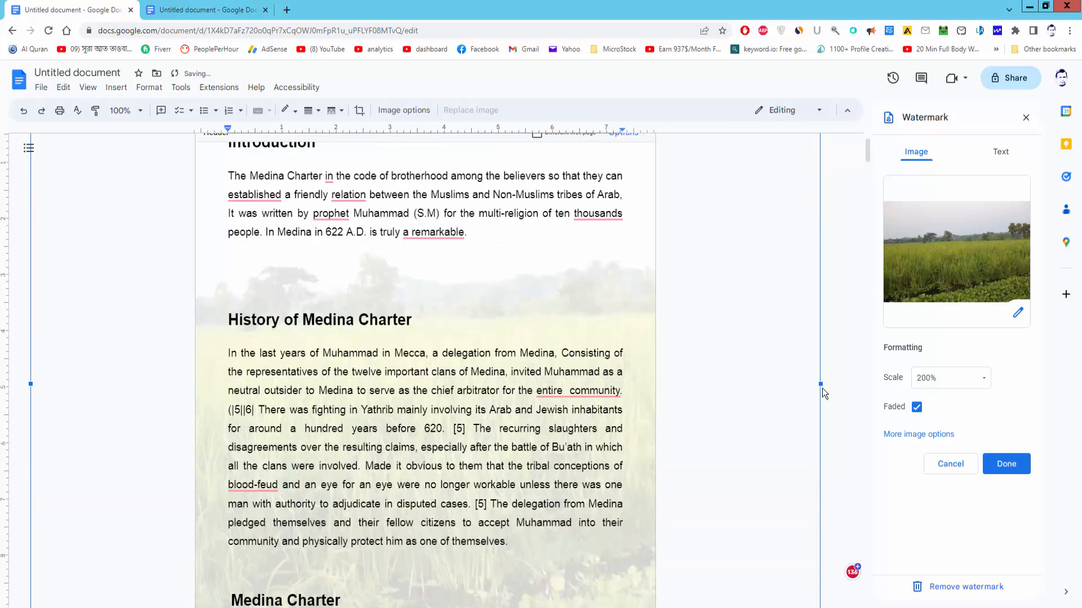
left_click_drag(819, 382, 656, 382)
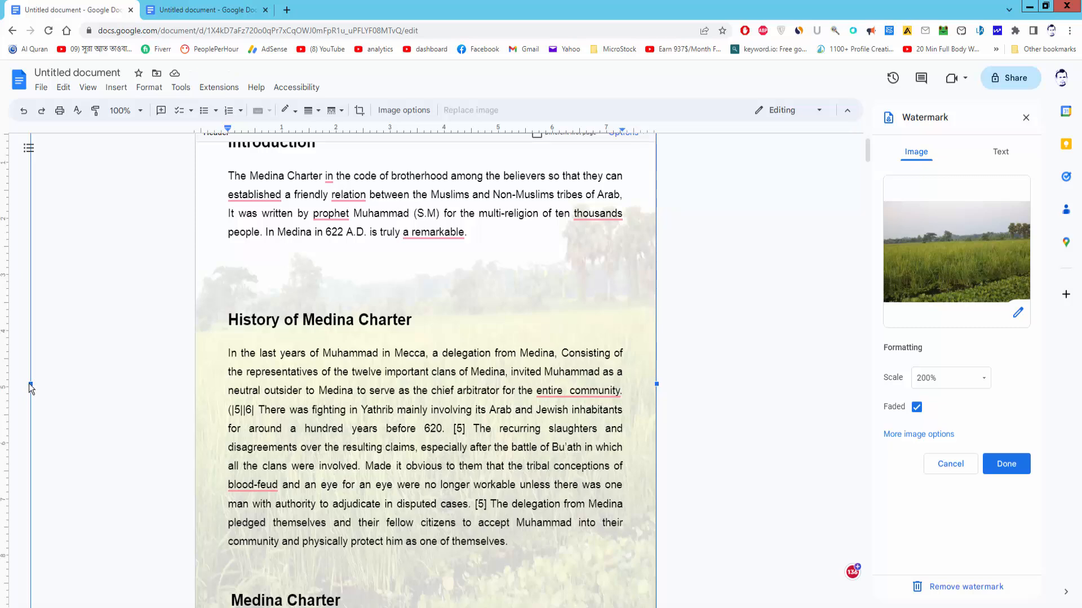
left_click_drag(643, 383, 527, 383)
left_click_drag(539, 304, 630, 304)
scroll(631, 304, "down", 1)
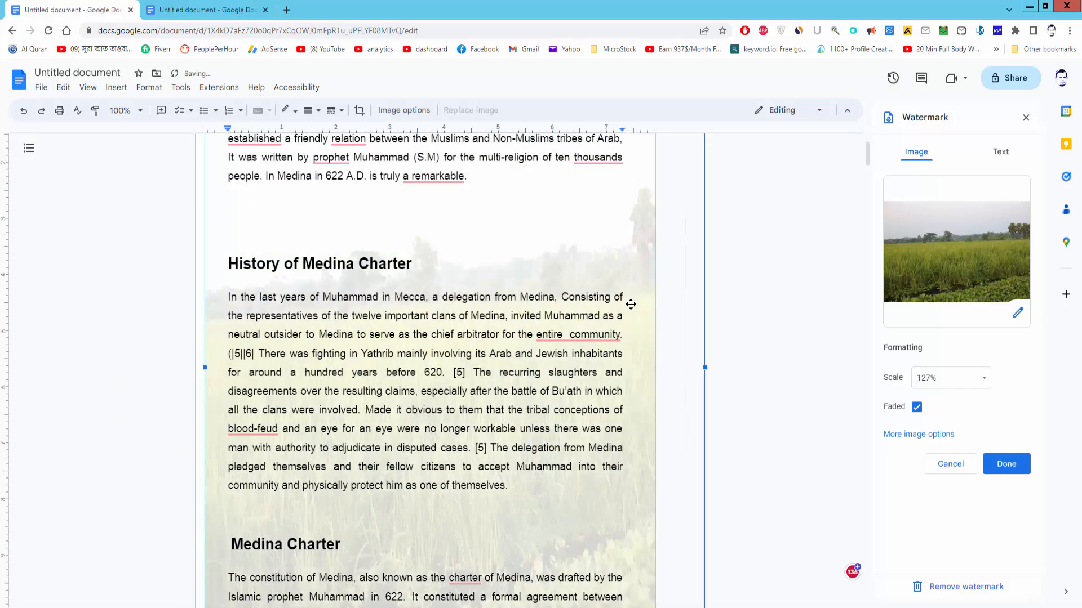
left_click_drag(206, 369, 197, 369)
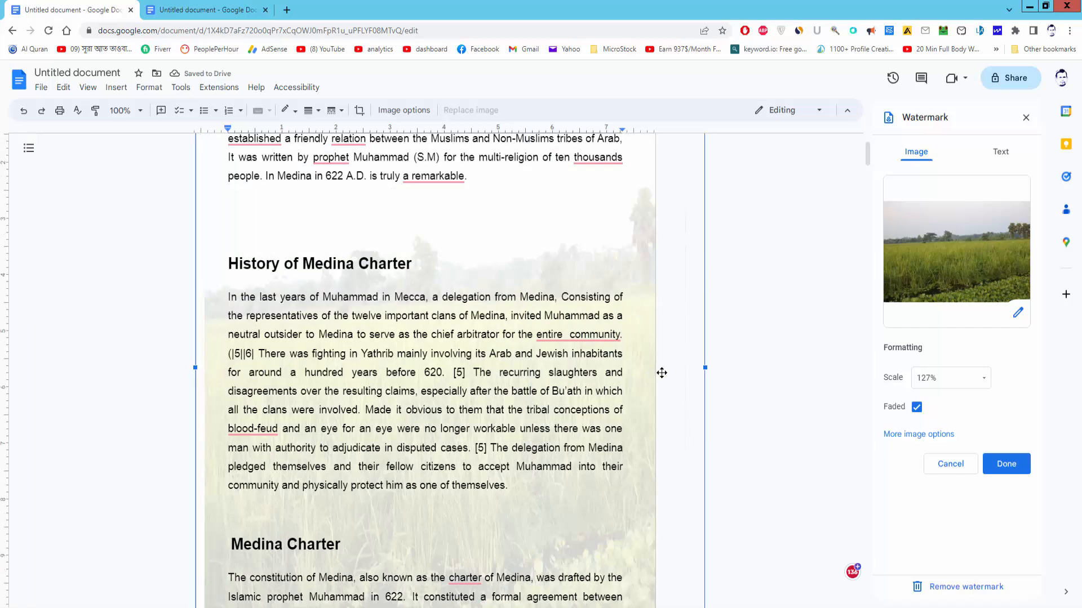
left_click_drag(703, 350, 656, 350)
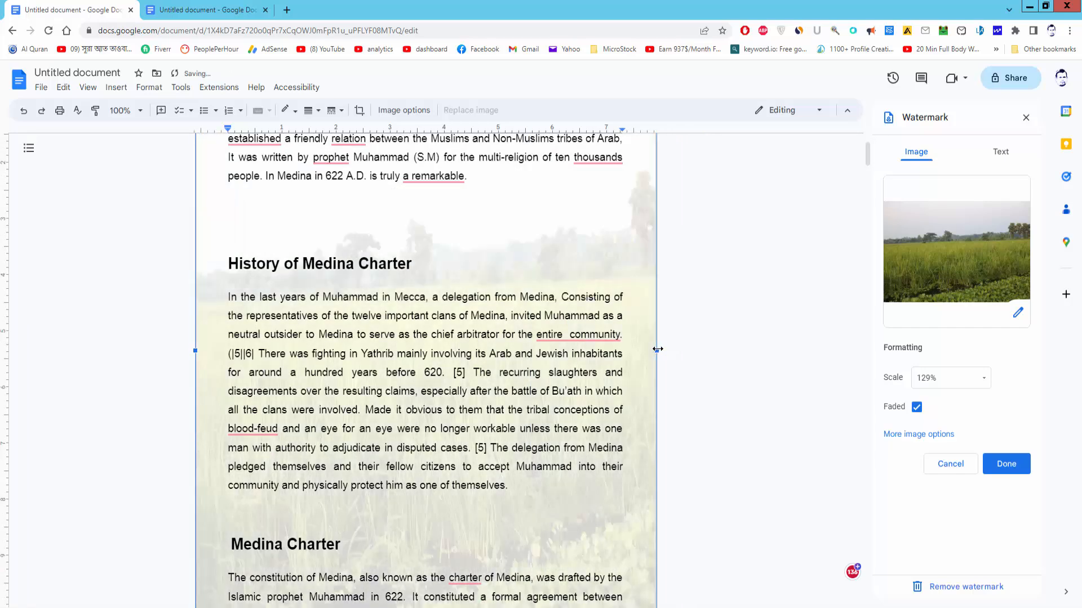
Turn off the faded effect on the watermark image and lower its opacity to a little under half
scroll(670, 349, "up", 2)
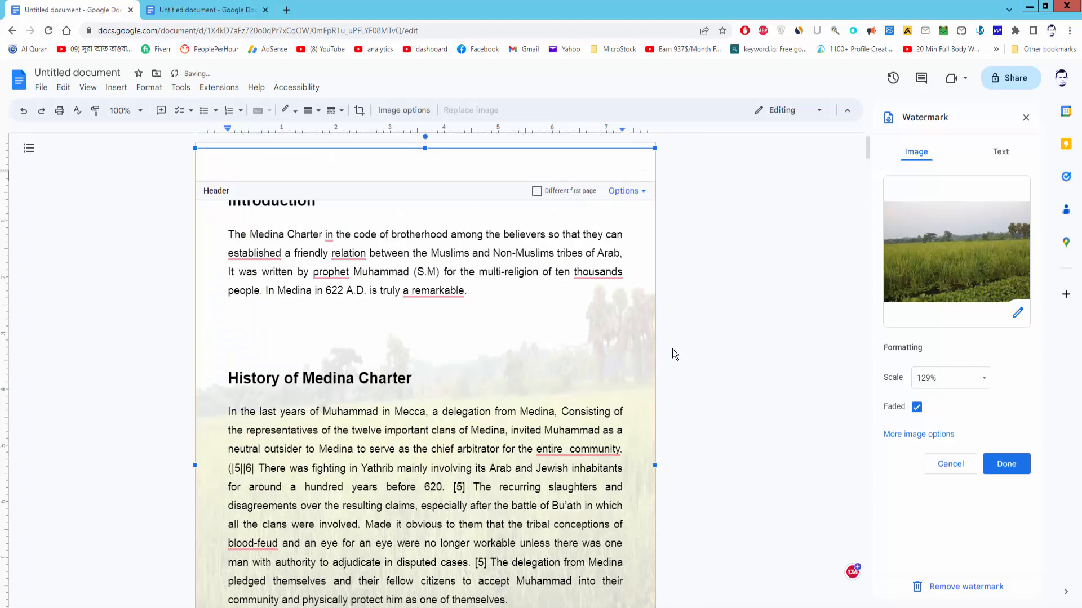
scroll(676, 355, "down", 4)
scroll(676, 354, "down", 4)
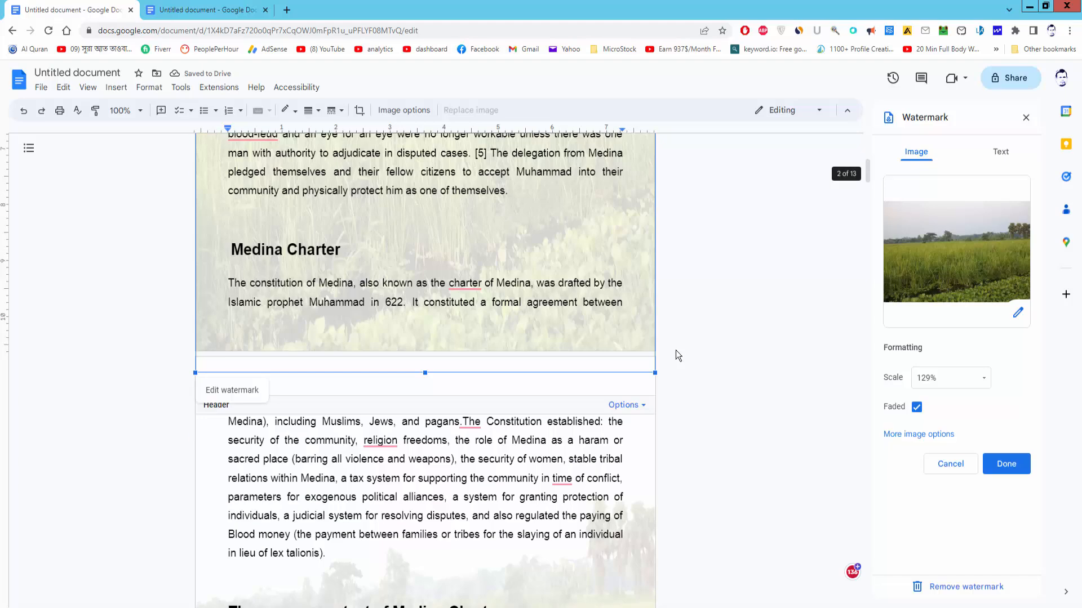
scroll(678, 354, "up", 2)
scroll(676, 350, "up", 6)
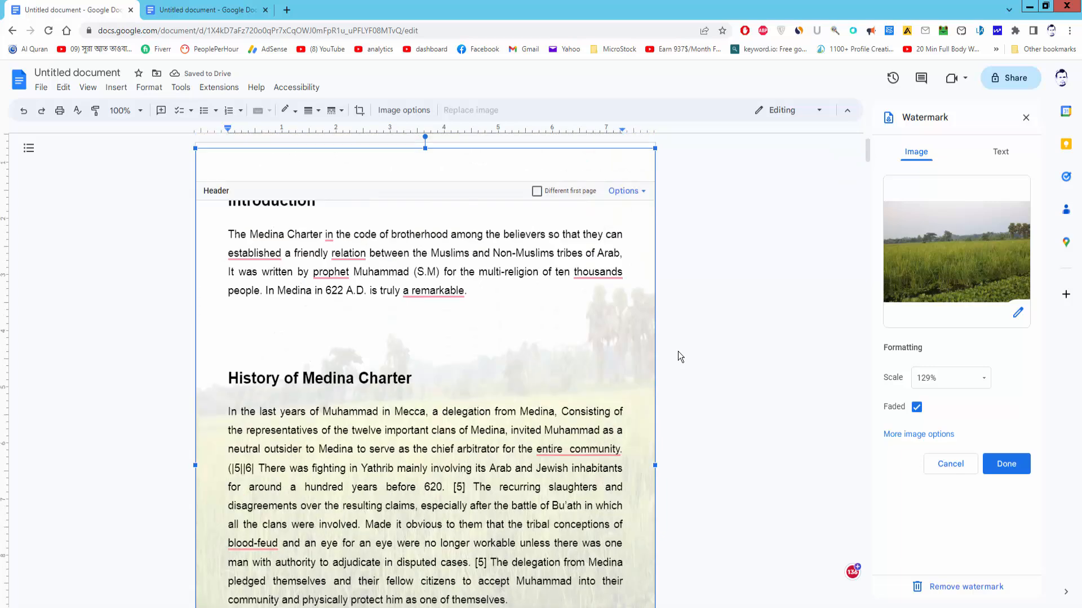
left_click(917, 408)
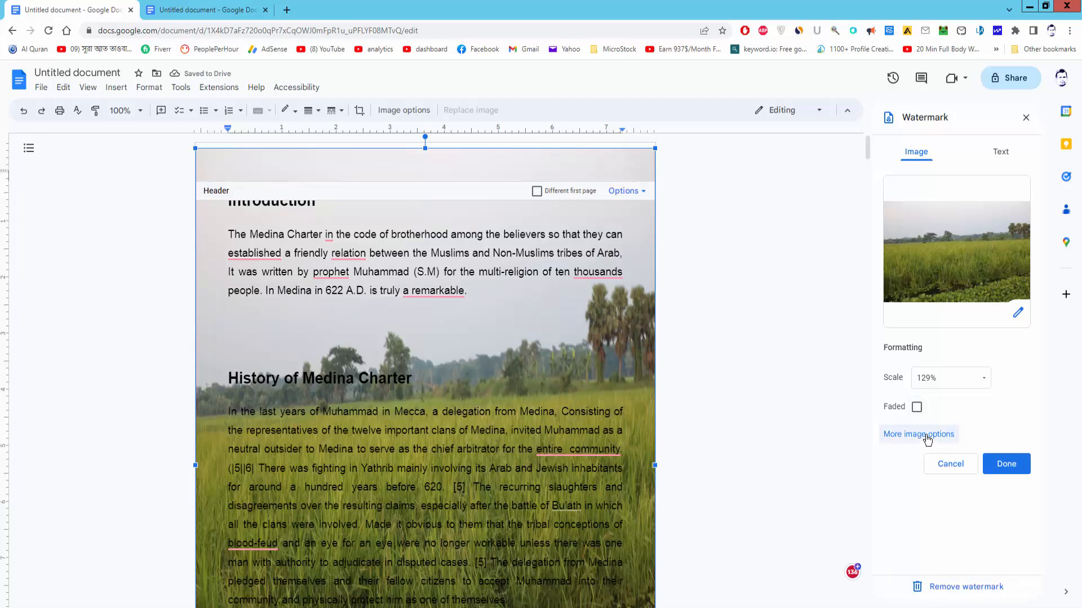
left_click(927, 437)
left_click_drag(1026, 335, 953, 340)
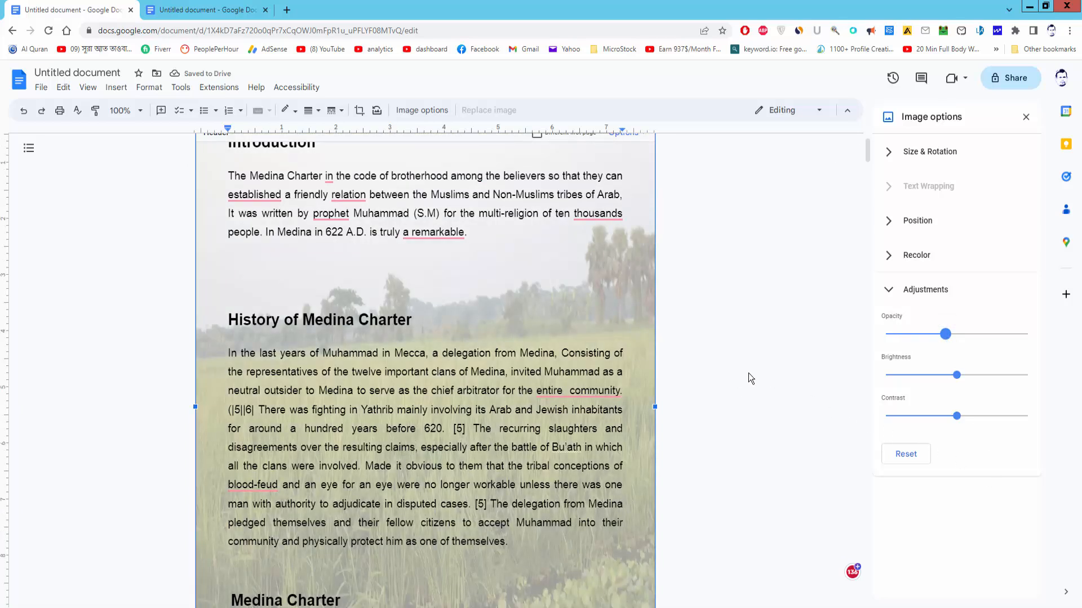
Deselect the image, close its image options and finish the watermark settings
left_click(721, 353)
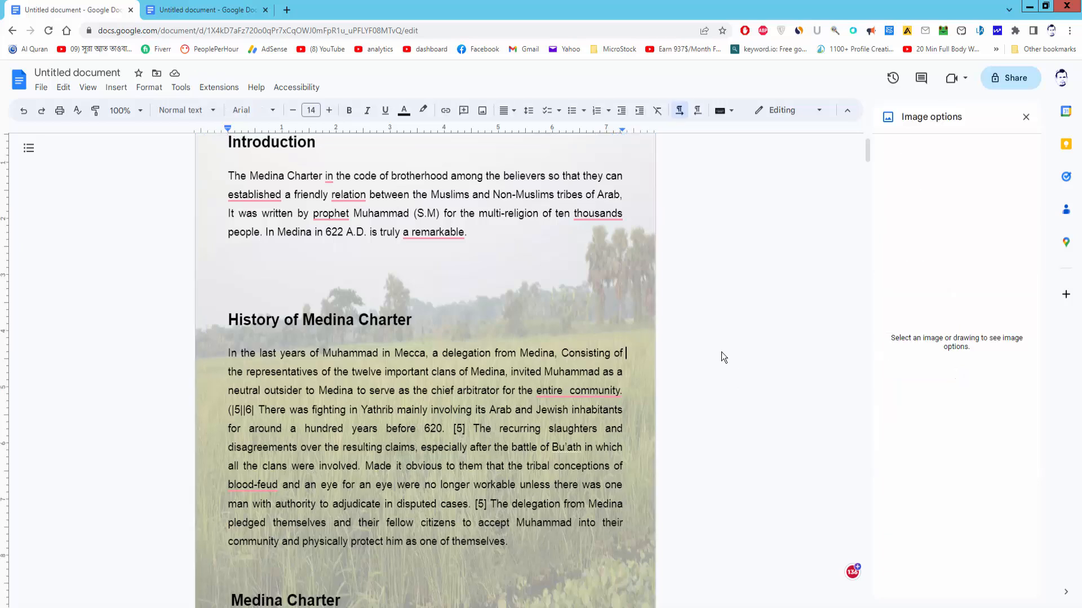
left_click(1026, 118)
scroll(512, 372, "down", 16)
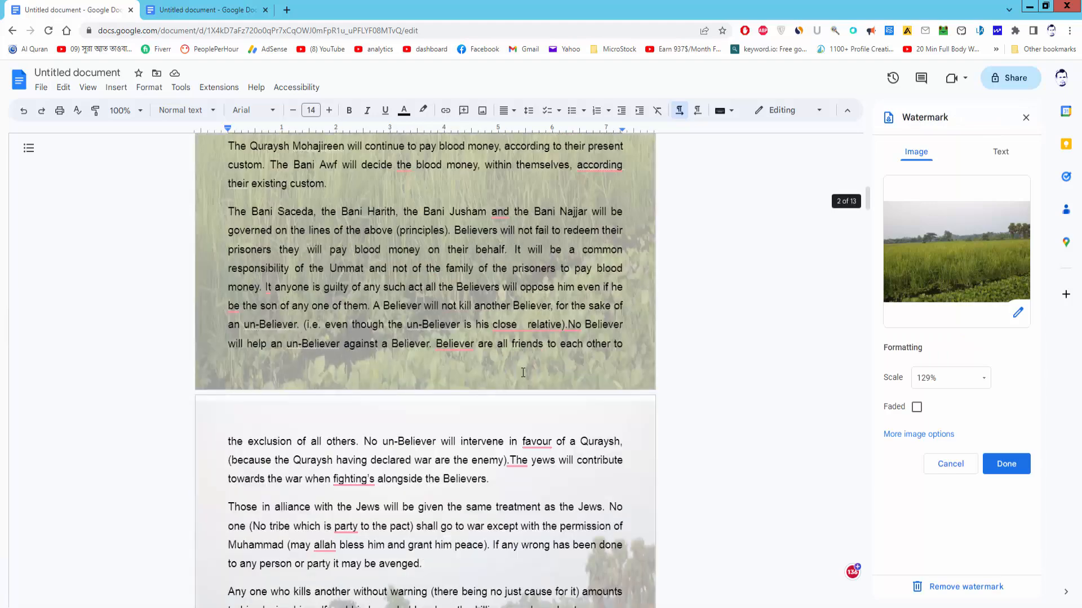
scroll(523, 372, "down", 15)
scroll(534, 373, "down", 5)
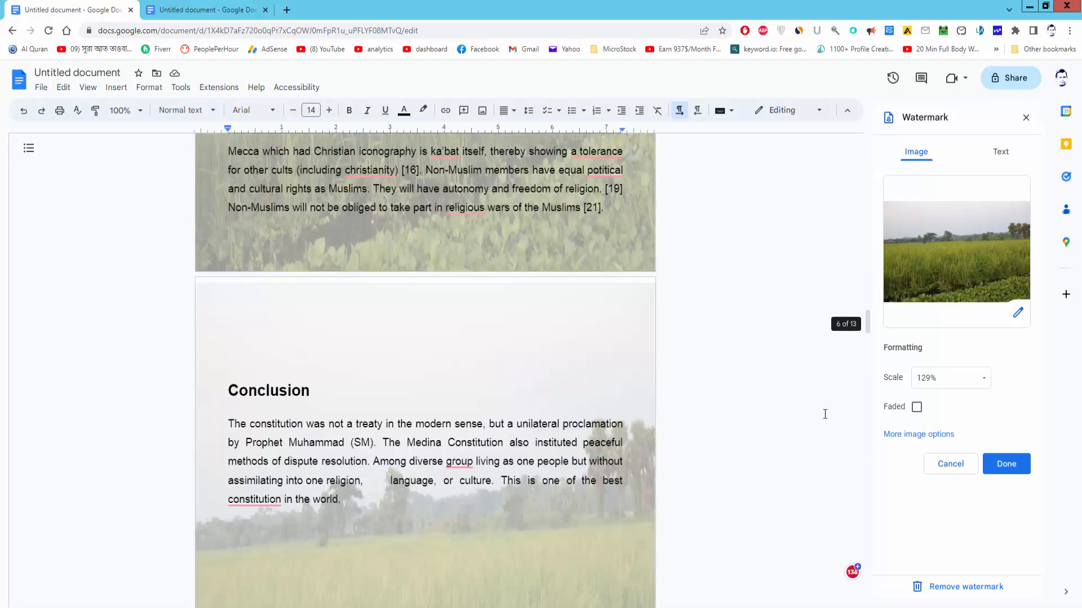
left_click(1003, 464)
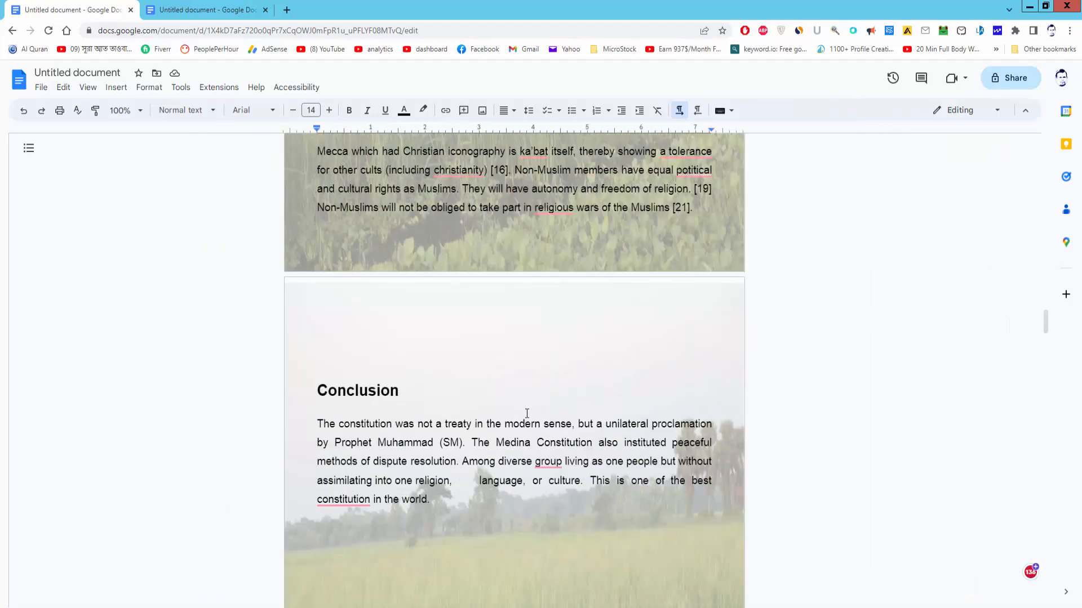
Examine the background image across the document's pages and return to the first page
scroll(530, 411, "down", 15)
scroll(537, 414, "down", 12)
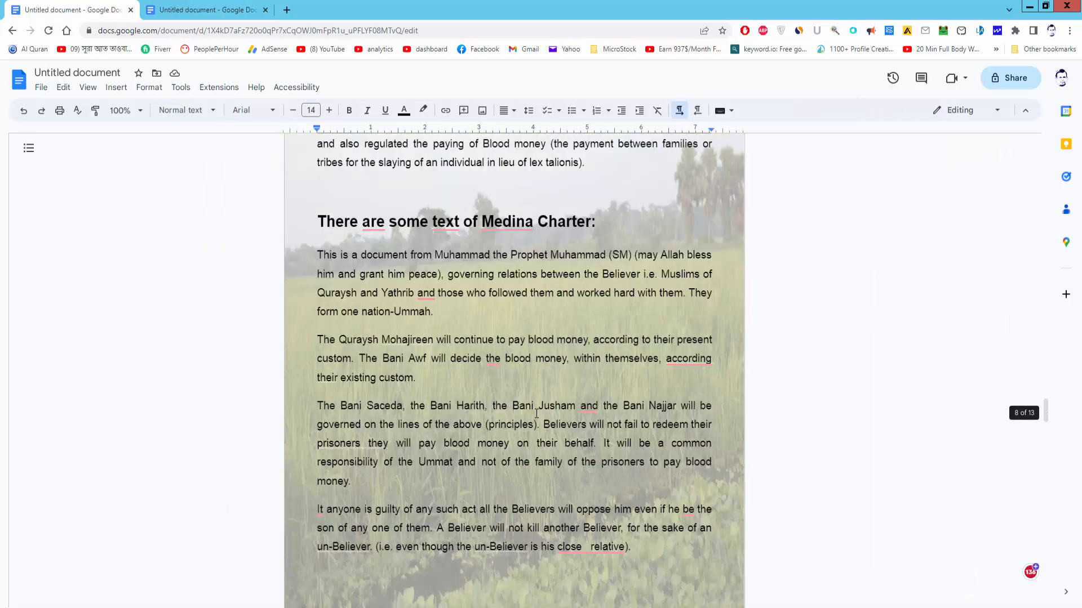
scroll(805, 441, "up", 20)
scroll(800, 433, "up", 20)
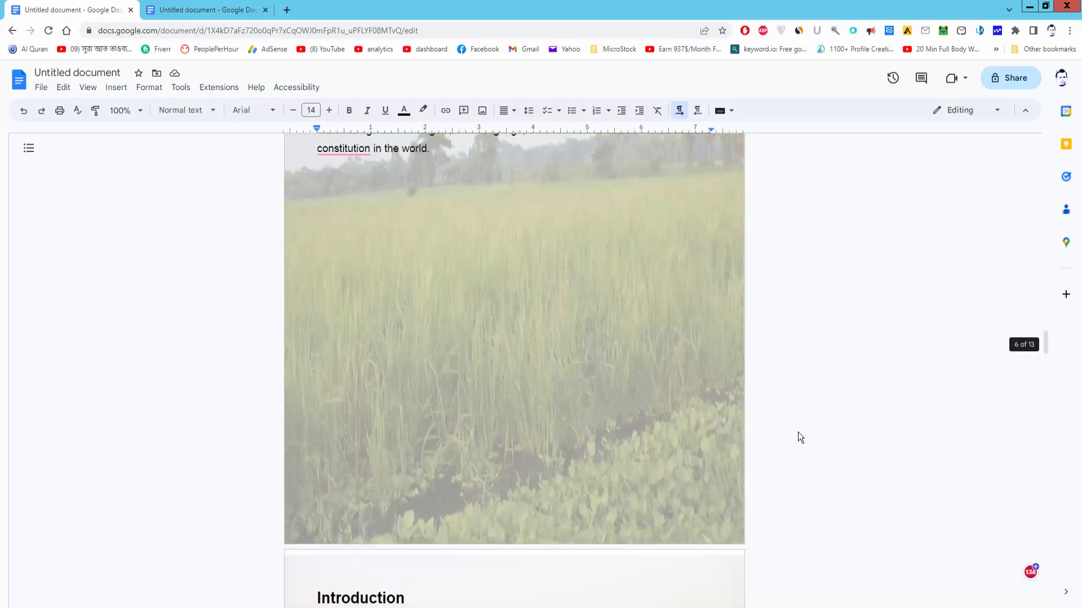
scroll(757, 433, "up", 10)
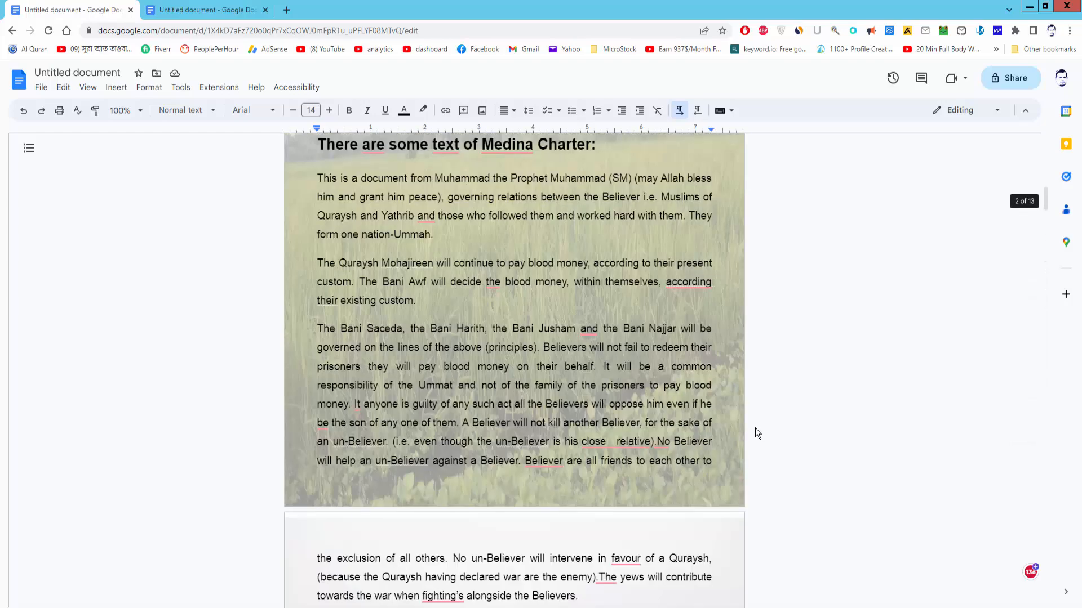
scroll(755, 433, "up", 10)
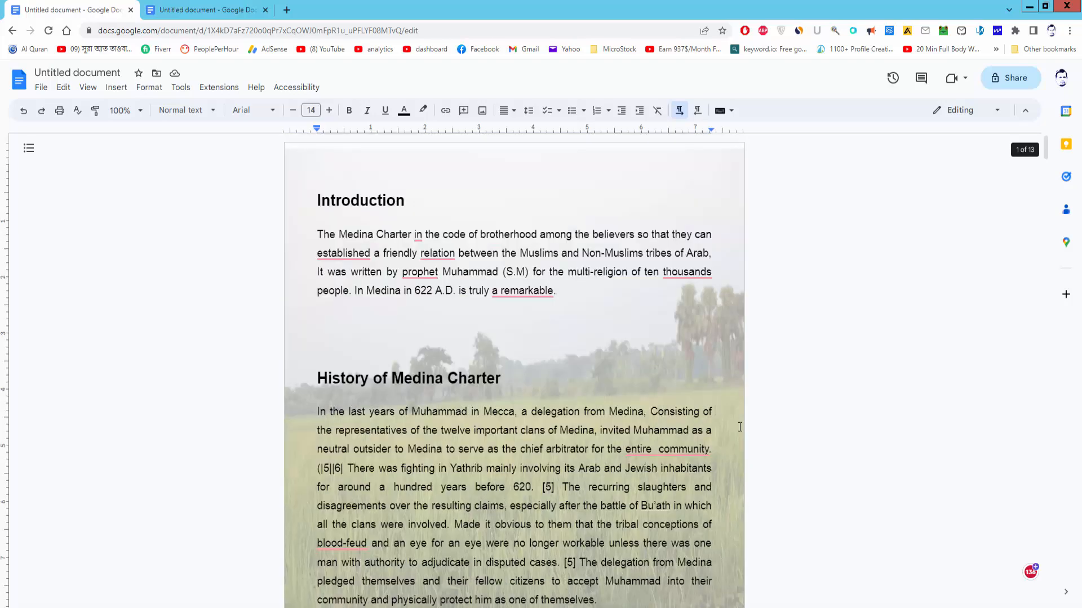